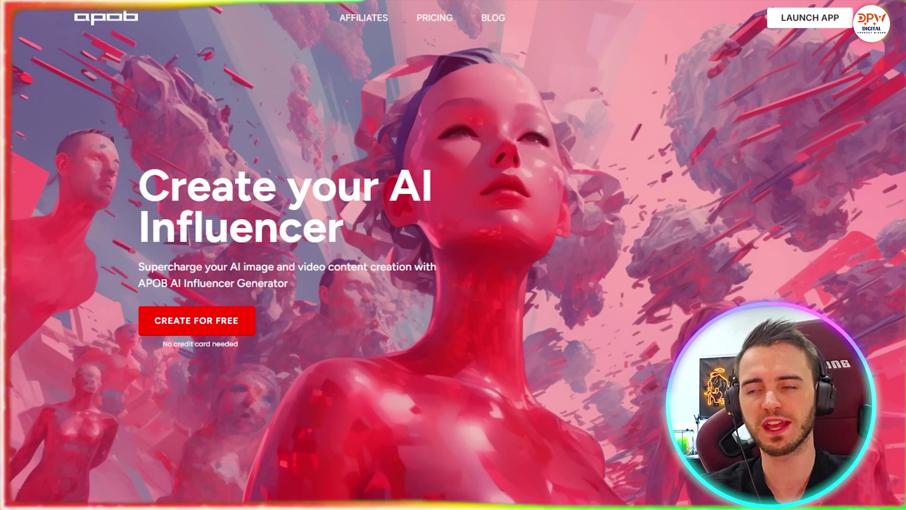
# Scroll the marketing page and highlight the heading about creating an AI influencer
pyautogui.scroll(-10, 453, 255)
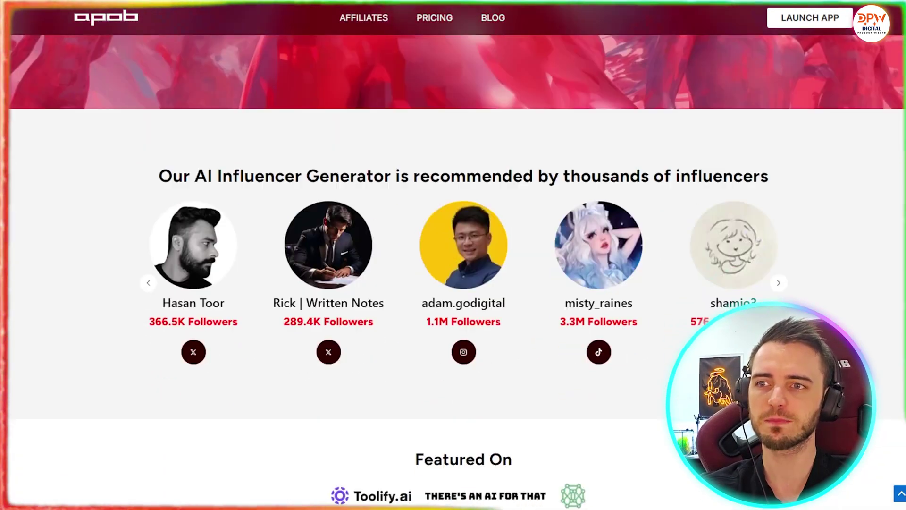
pyautogui.scroll(-2, 453, 255)
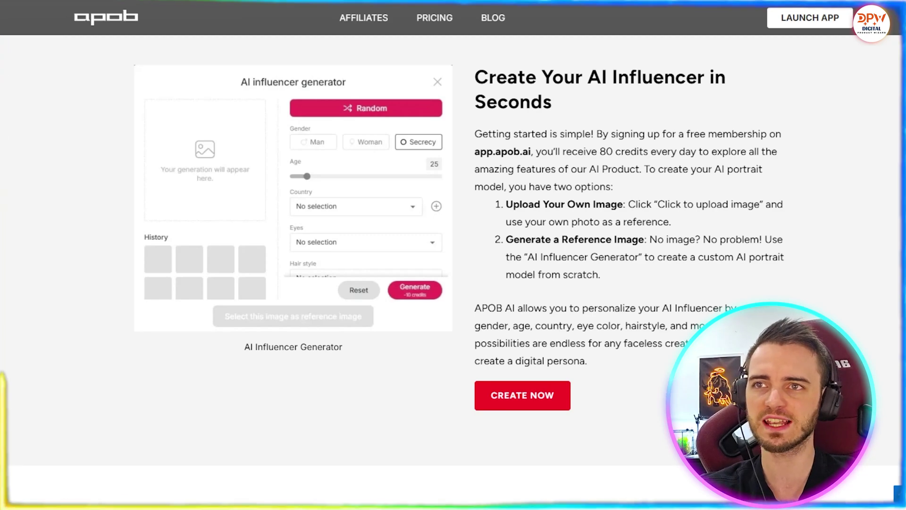
pyautogui.moveTo(588, 77); pyautogui.dragTo(698, 79)
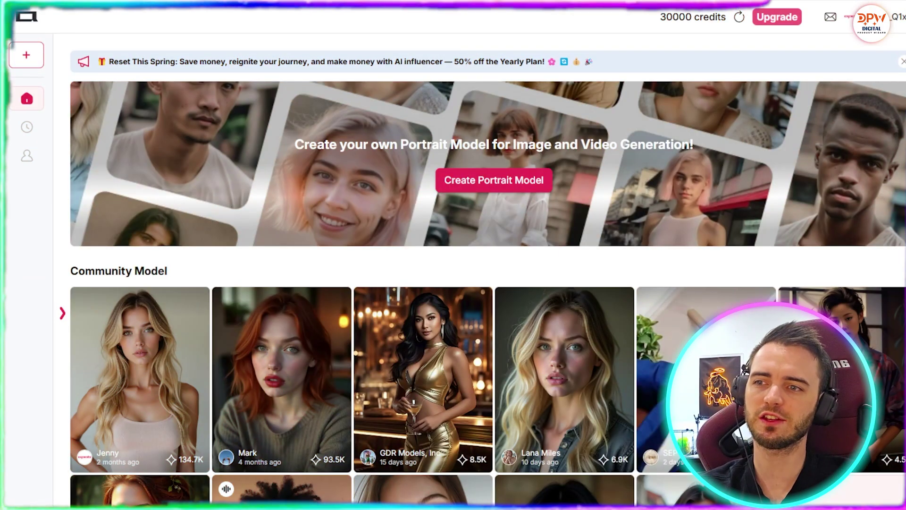
# Scroll down into the Community Content feed and open the floral-dress woman's lip-sync video
pyautogui.scroll(-3, 454, 283)
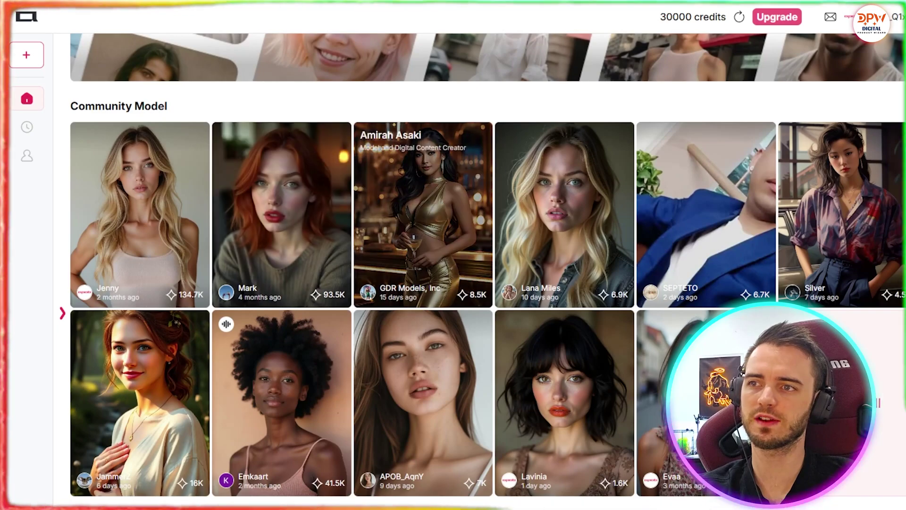
pyautogui.scroll(-3, 425, 283)
pyautogui.scroll(-15, 453, 260)
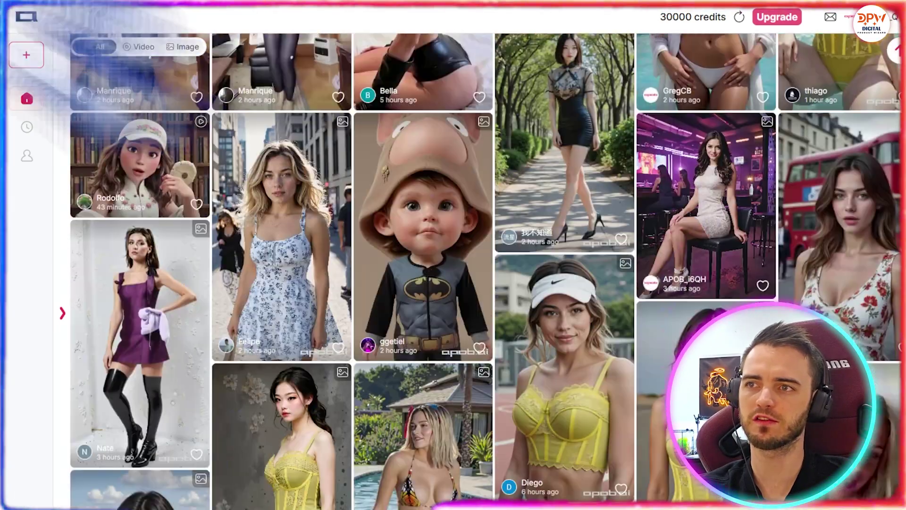
pyautogui.scroll(-10, 453, 260)
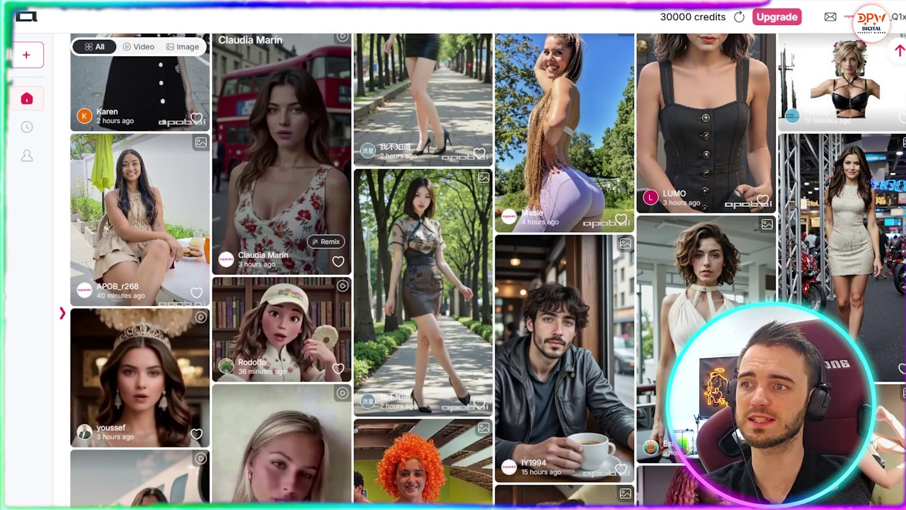
pyautogui.click(269, 150)
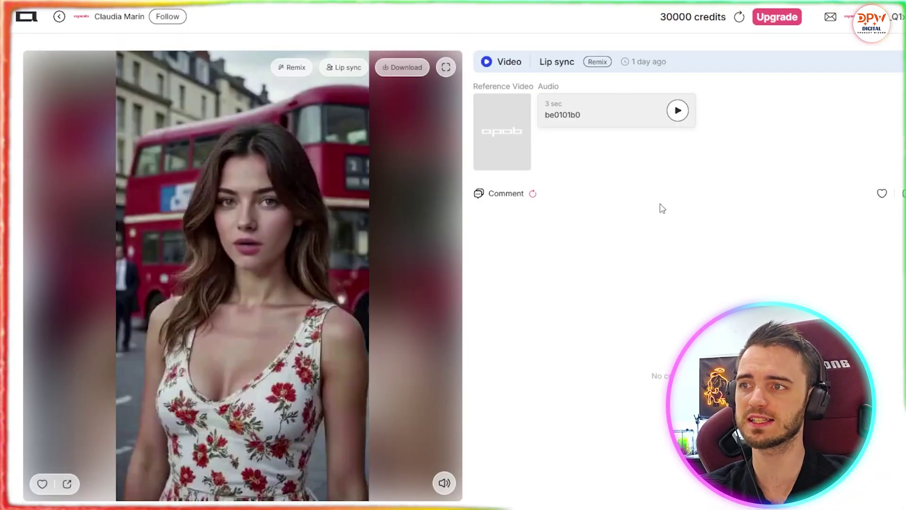
# Mute and close the lip-sync video, then start a new portrait model from the home page
pyautogui.click(444, 483)
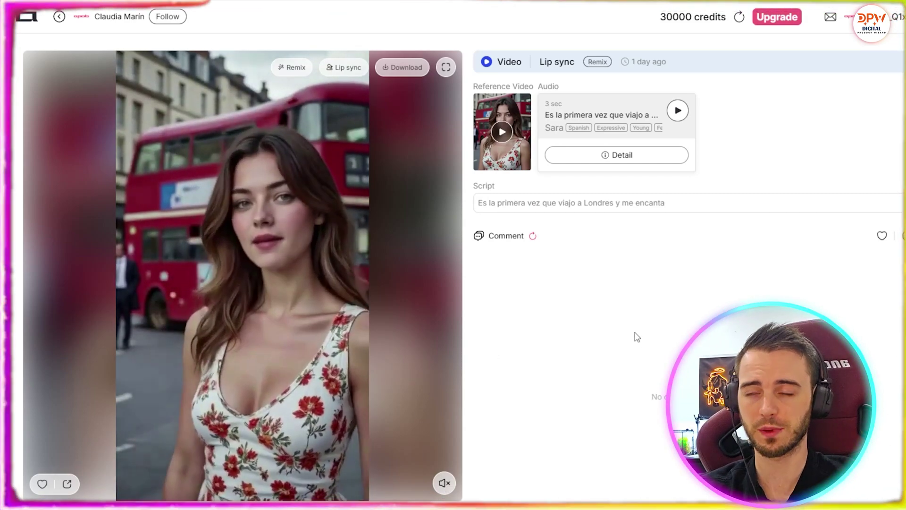
pyautogui.press('Escape')
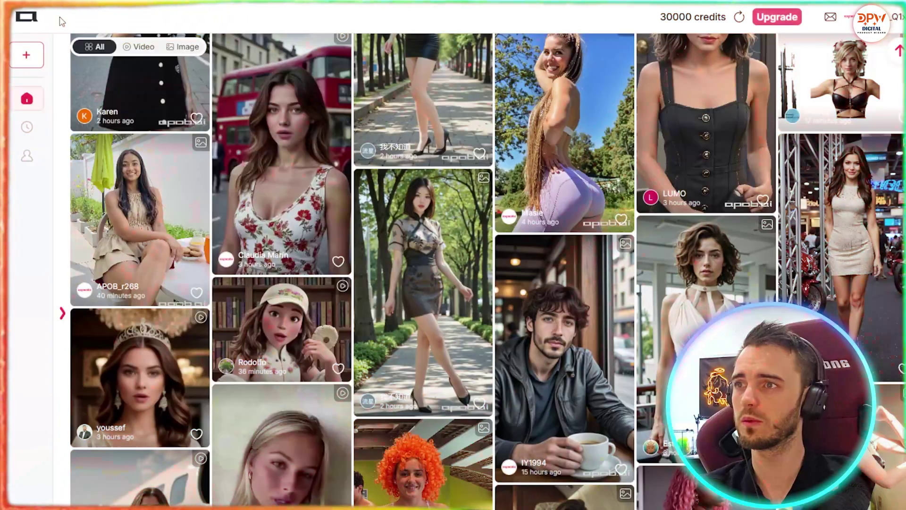
pyautogui.scroll(10, 390, 388)
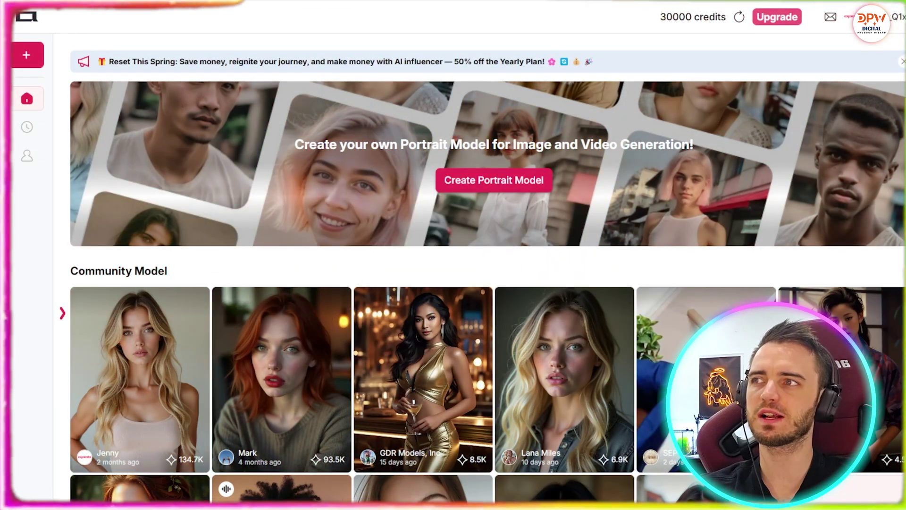
pyautogui.click(27, 61)
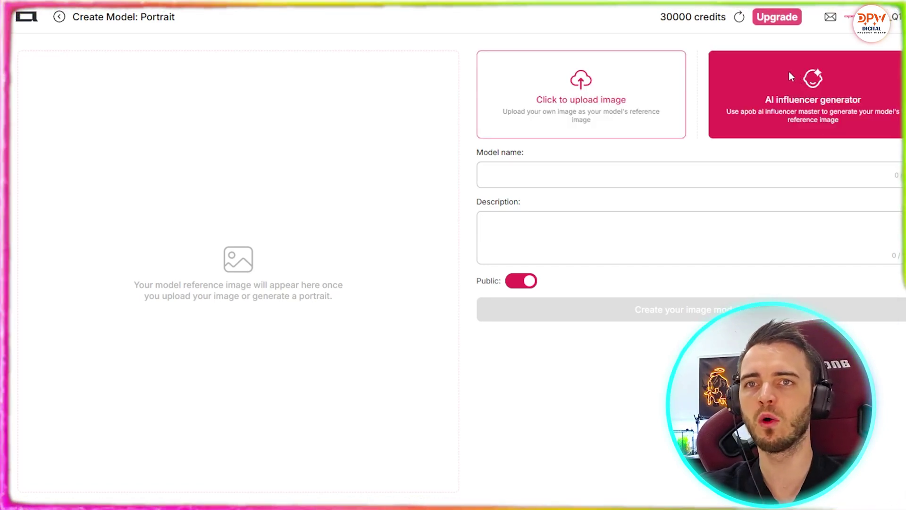
# Open the AI influencer generator and look through the nationality options without choosing one
pyautogui.click(782, 80)
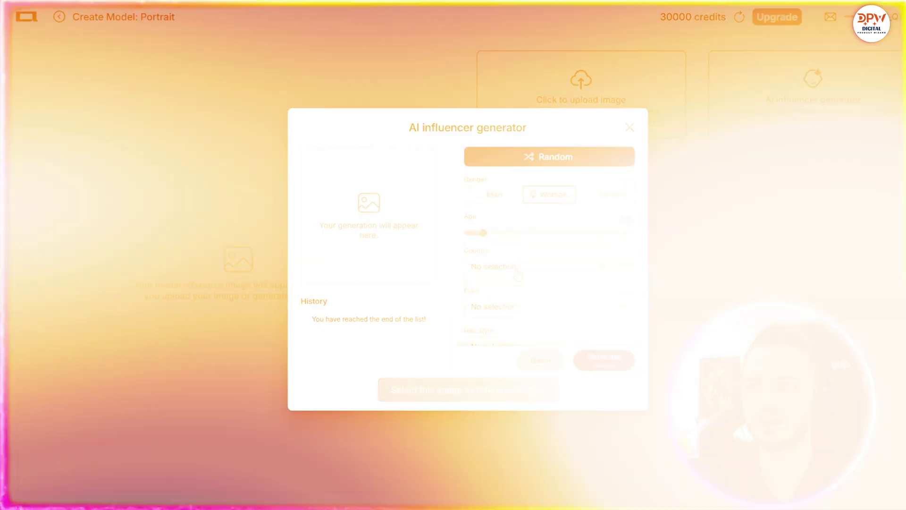
pyautogui.click(518, 272)
pyautogui.scroll(-5, 517, 236)
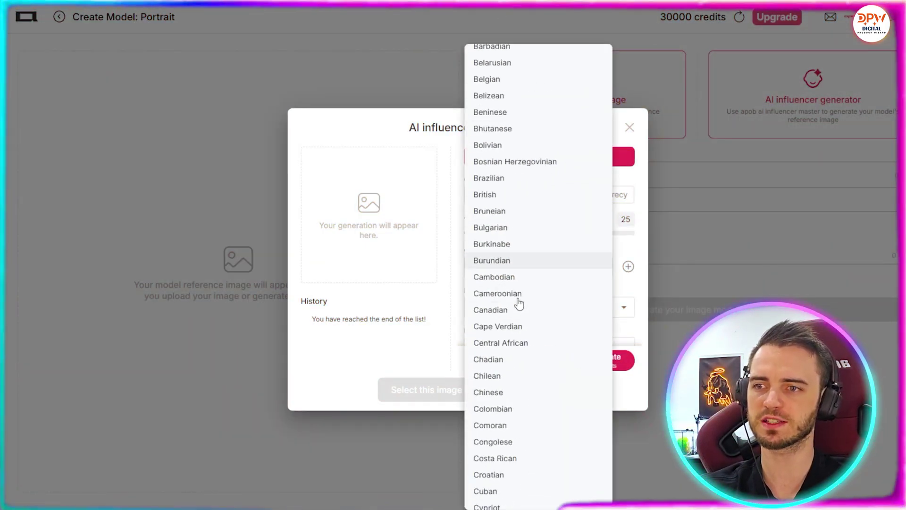
pyautogui.click(418, 250)
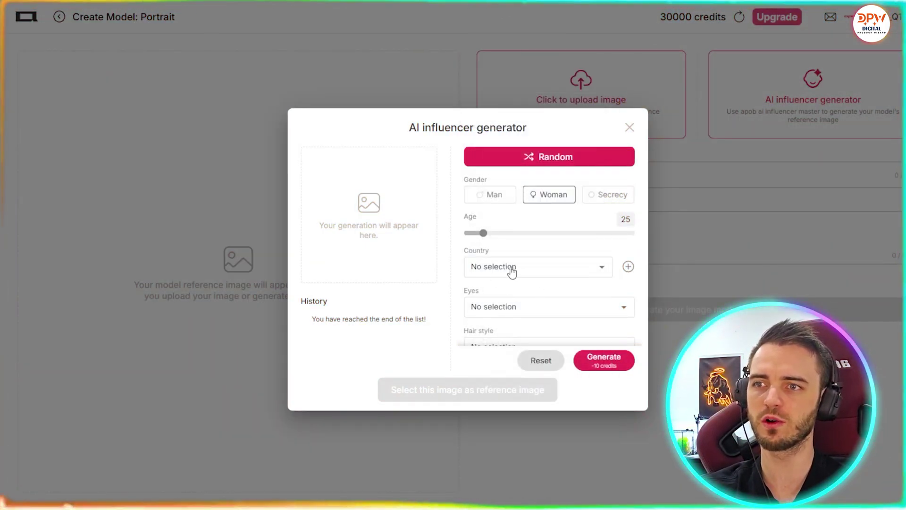
pyautogui.scroll(-3, 486, 277)
pyautogui.scroll(-2, 488, 255)
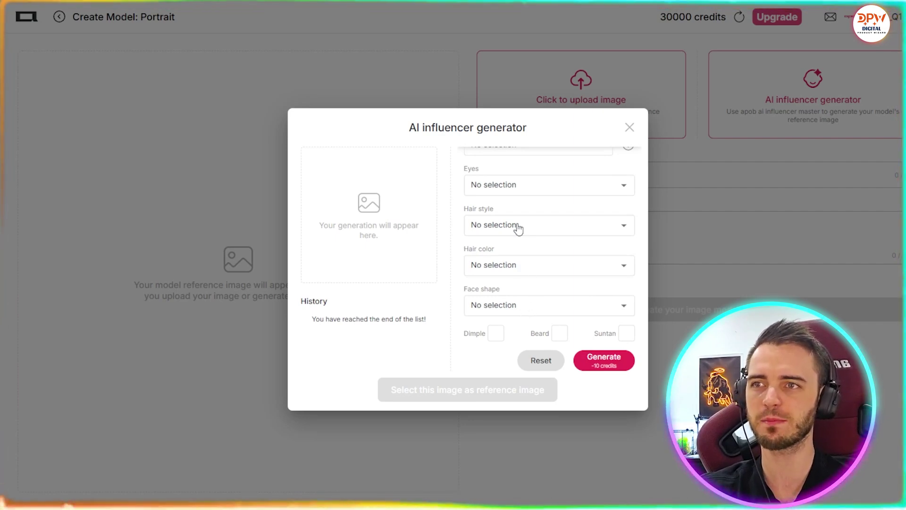
# Set eyes to Blue, hair style to Wavy, hair colour to Black and face shape to Diamond
pyautogui.click(512, 186)
pyautogui.click(488, 261)
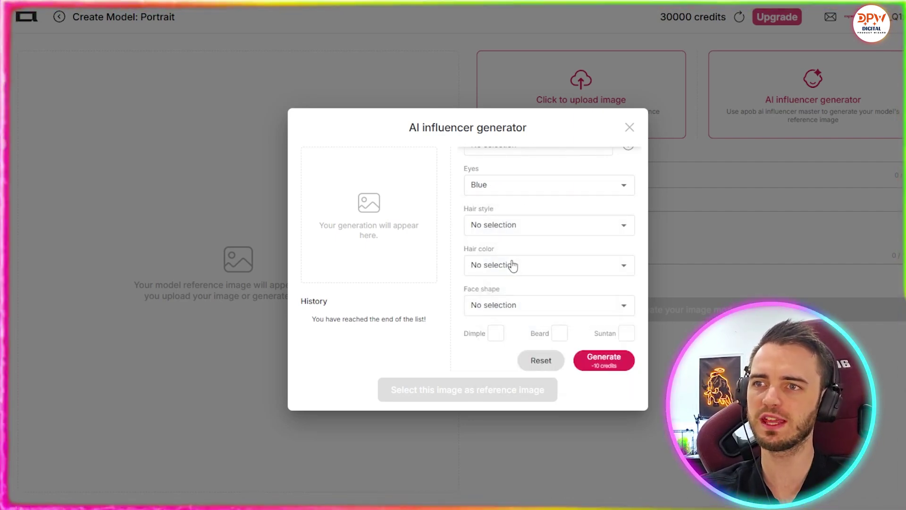
pyautogui.click(512, 265)
pyautogui.scroll(-20, 517, 221)
pyautogui.scroll(-4, 517, 223)
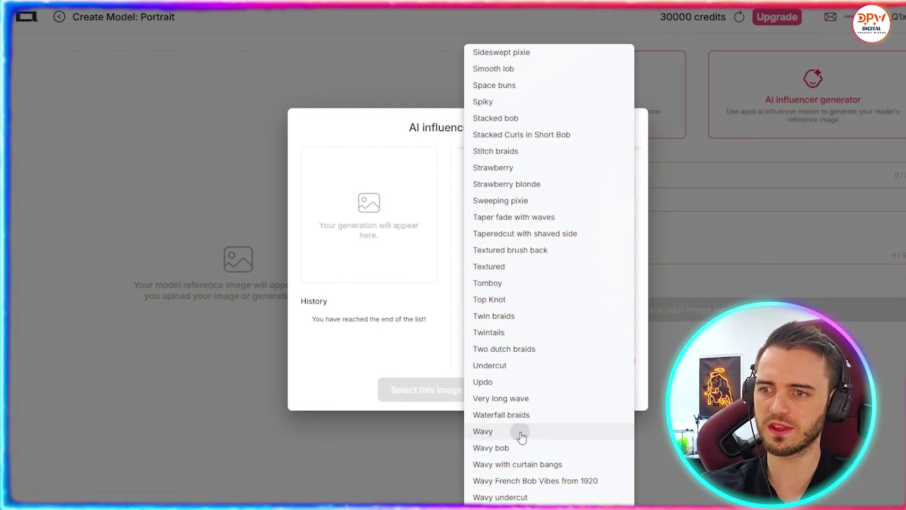
pyautogui.click(522, 437)
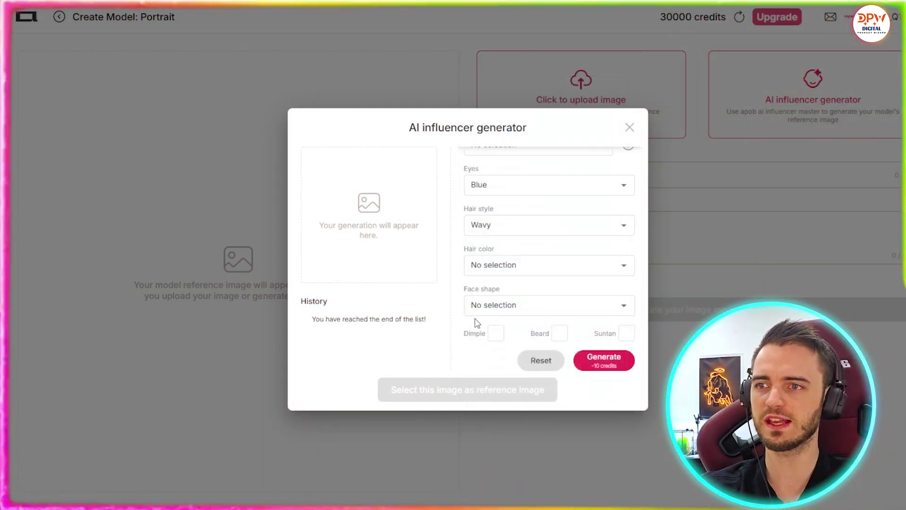
pyautogui.click(546, 274)
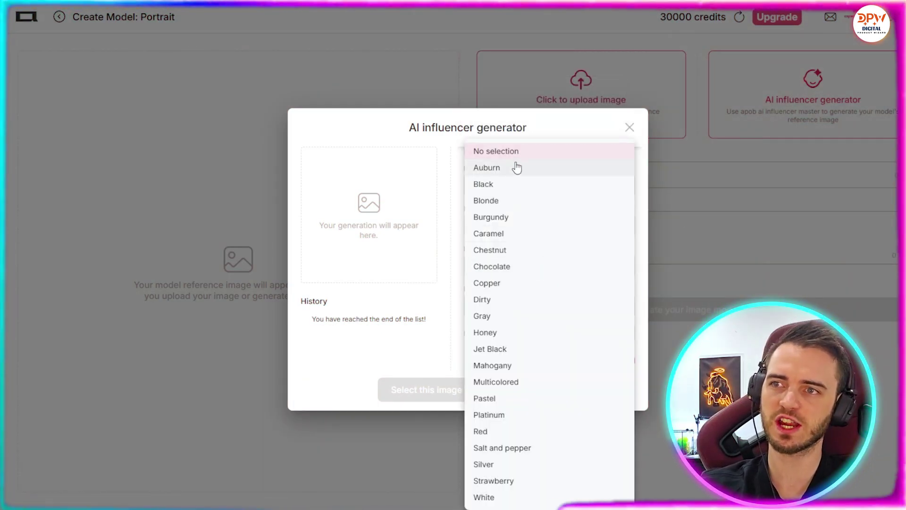
pyautogui.click(502, 184)
pyautogui.click(498, 305)
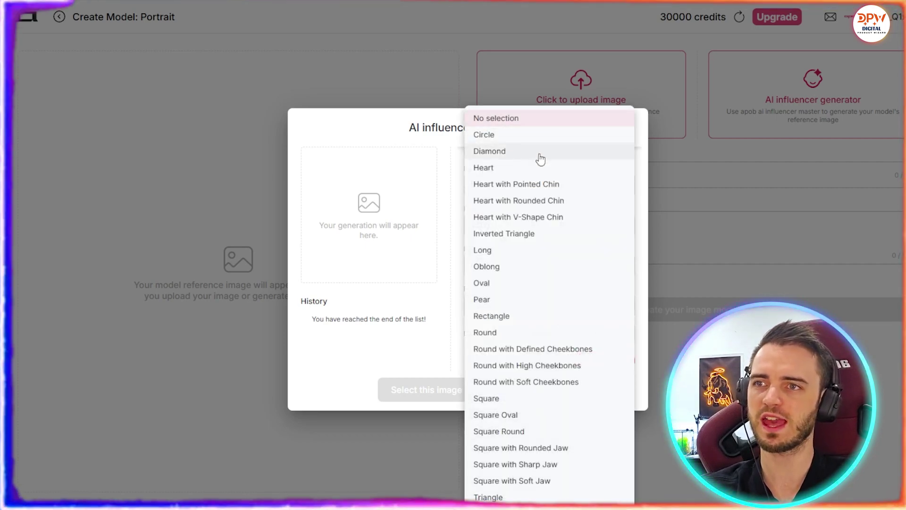
pyautogui.click(507, 153)
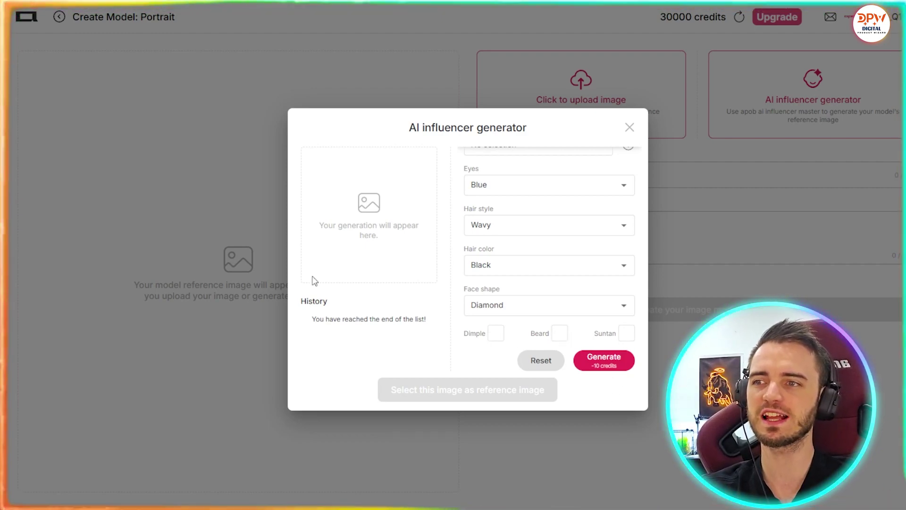
pyautogui.scroll(3, 564, 299)
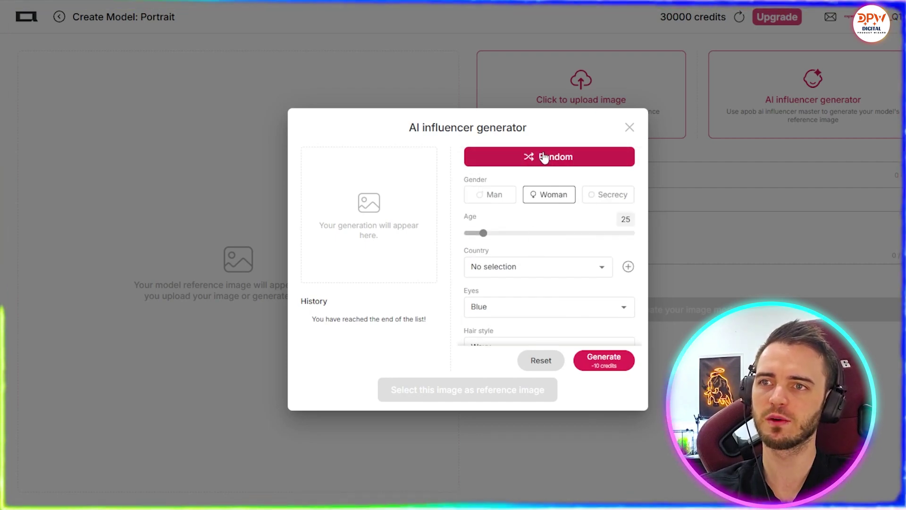
pyautogui.scroll(-3, 519, 239)
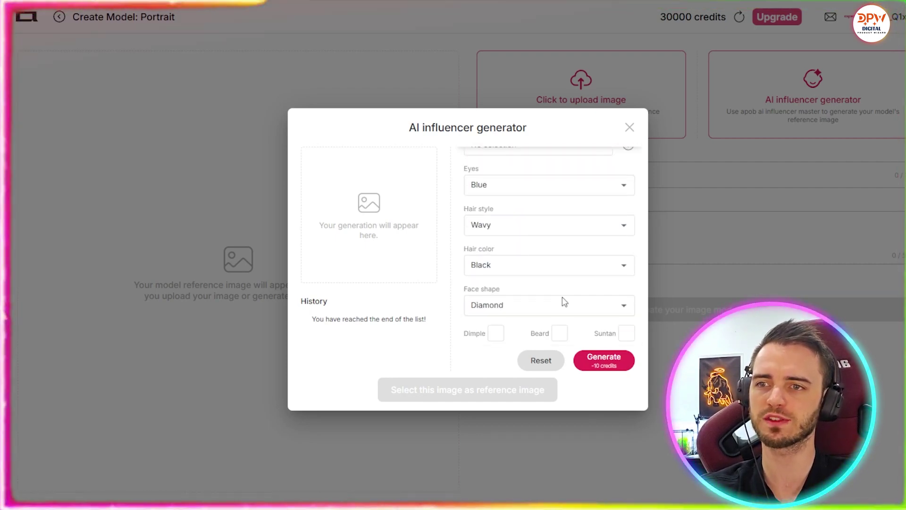
# Generate the blue-eyed, wavy-haired woman's portrait and use it as the model's reference image
pyautogui.click(604, 363)
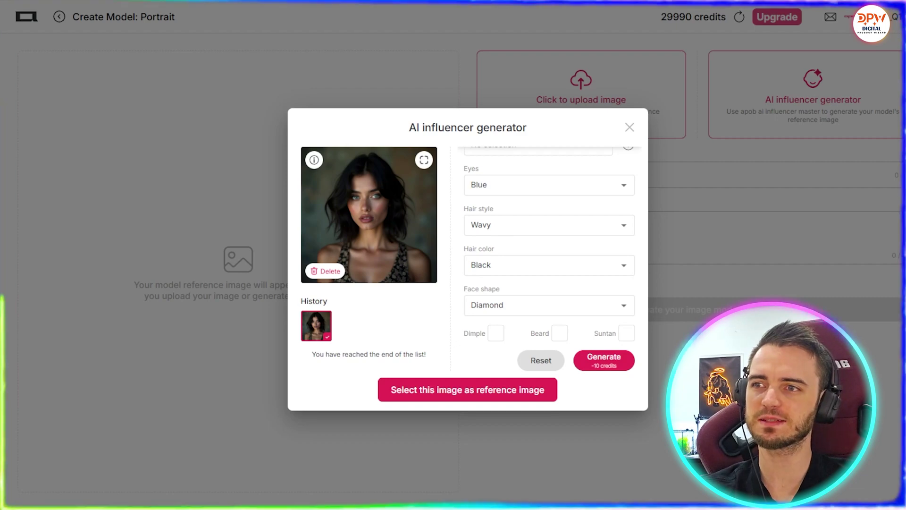
pyautogui.scroll(3, 550, 255)
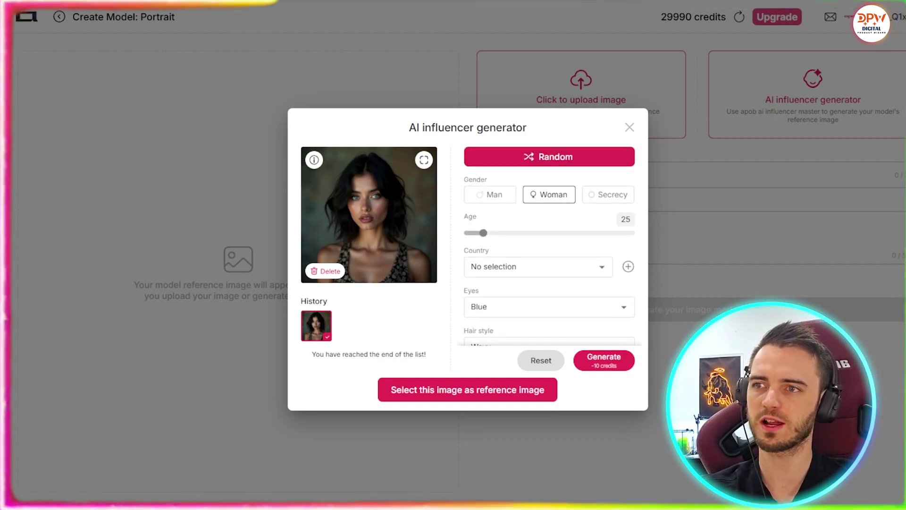
pyautogui.scroll(-3, 550, 254)
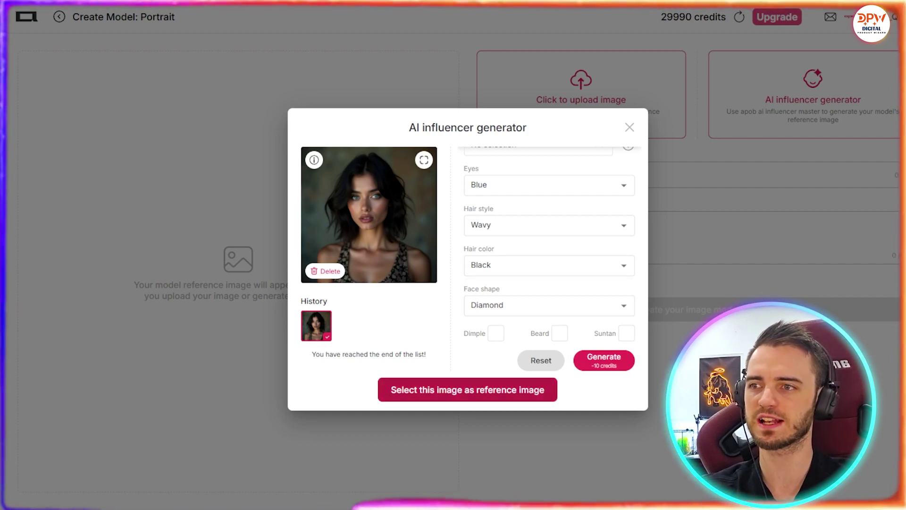
pyautogui.click(456, 390)
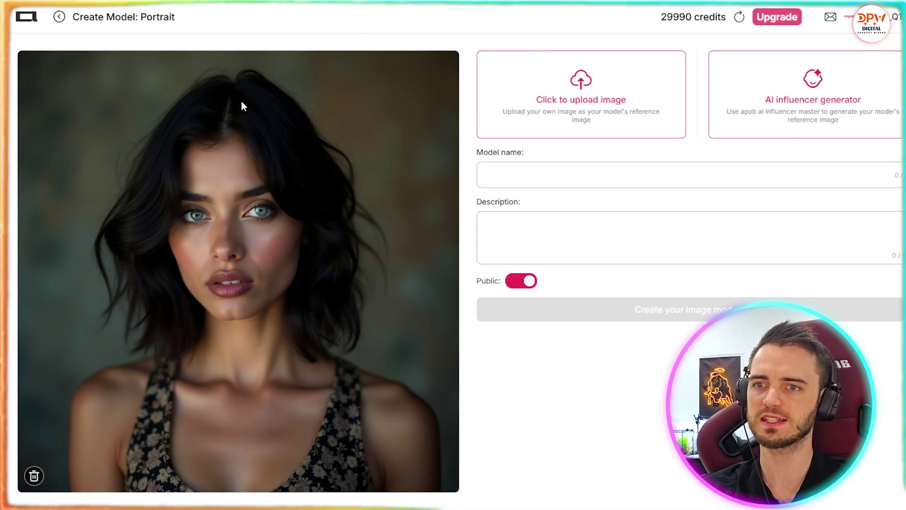
pyautogui.click(573, 169)
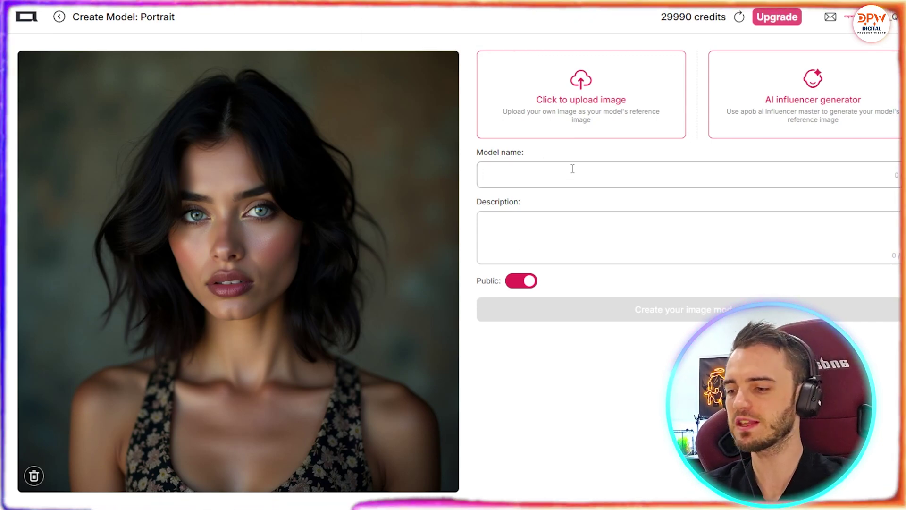
# Name the portrait model 'Becky', create it, and open its Update Model details
pyautogui.write('Becky')
pyautogui.click(566, 220)
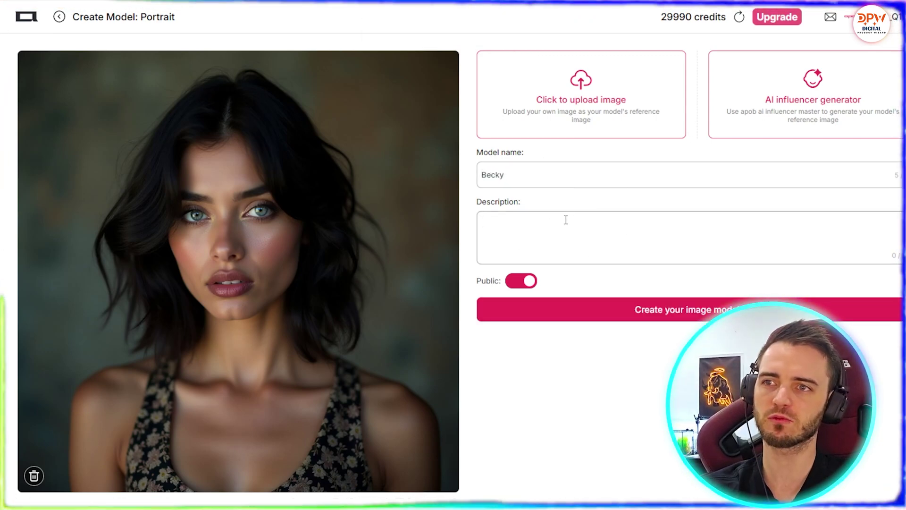
pyautogui.click(651, 312)
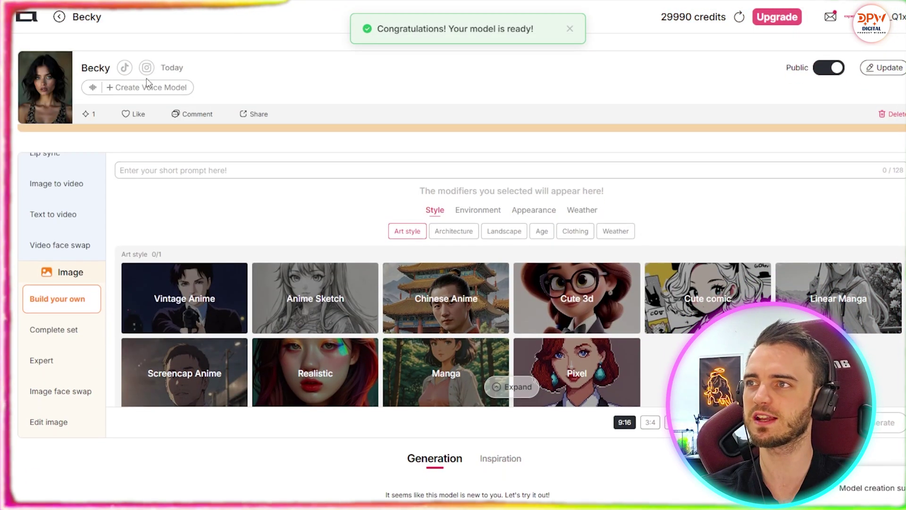
pyautogui.click(147, 69)
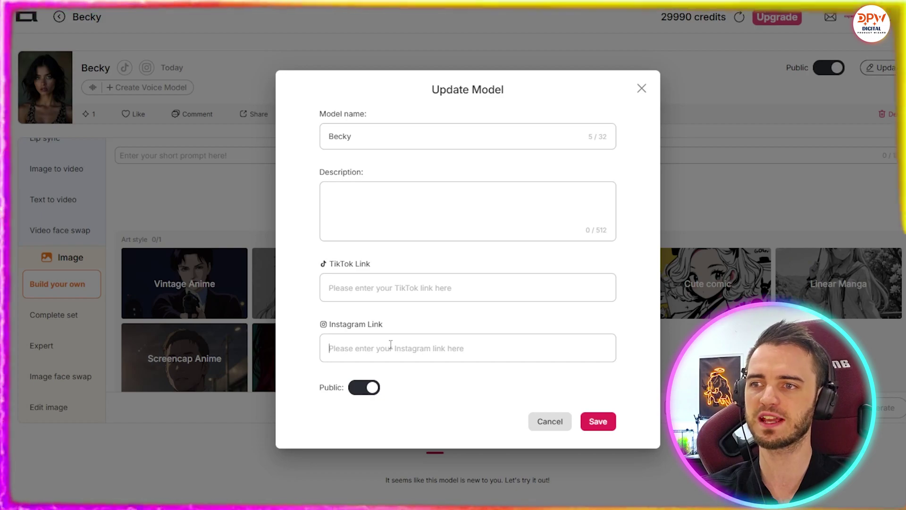
# Close Becky's Update Model dialog without changes and open Create Voice Model
pyautogui.click(225, 189)
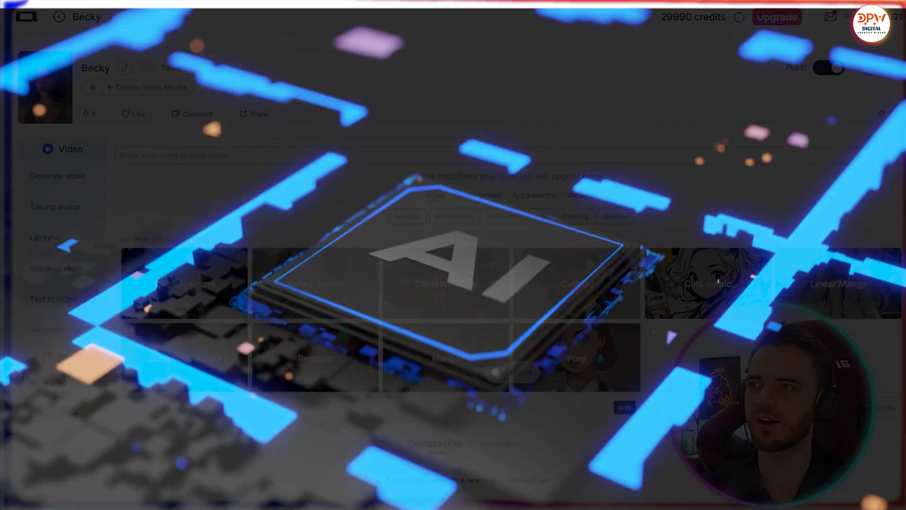
pyautogui.click(146, 87)
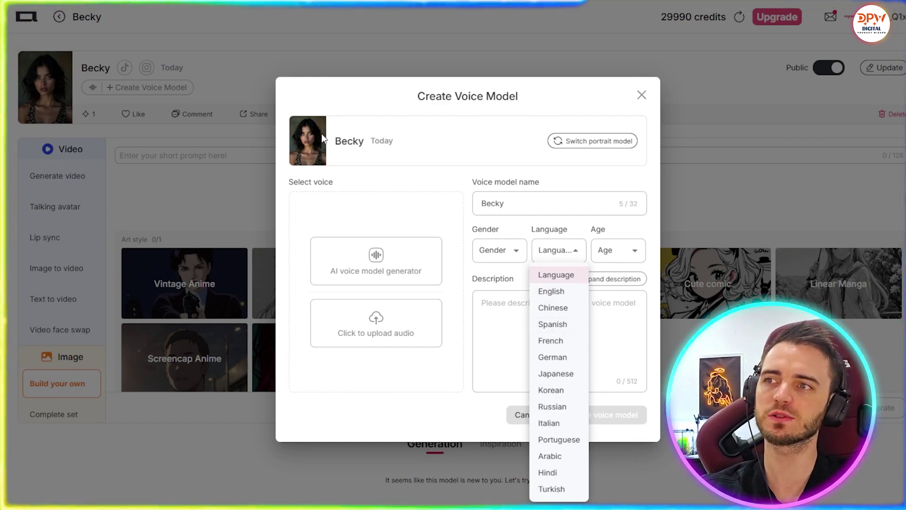
# Set Becky's voice Gender to Female, Language to English and Age to Middle aged
pyautogui.click(469, 220)
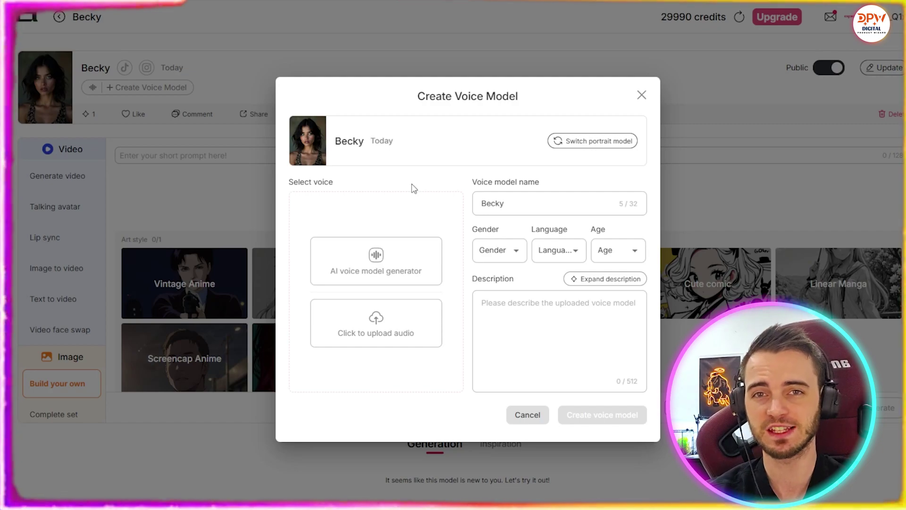
pyautogui.click(515, 251)
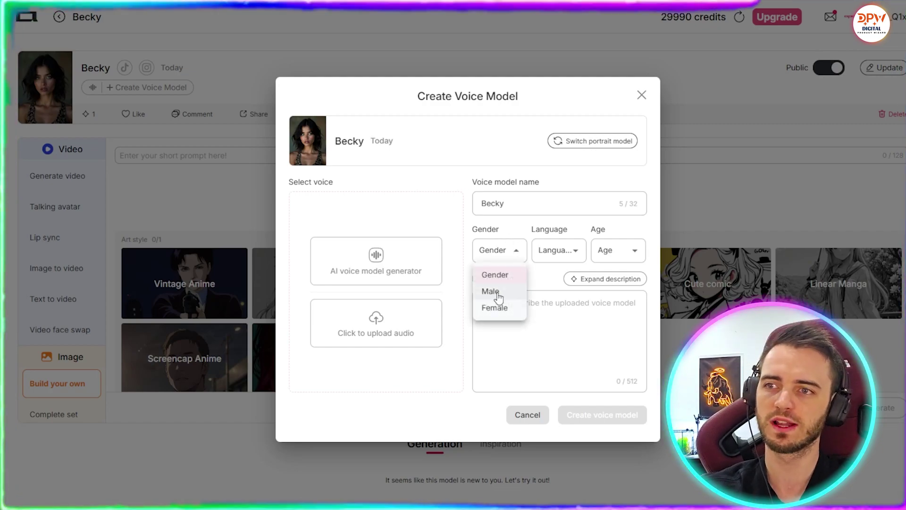
pyautogui.click(493, 294)
pyautogui.click(576, 250)
pyautogui.click(552, 278)
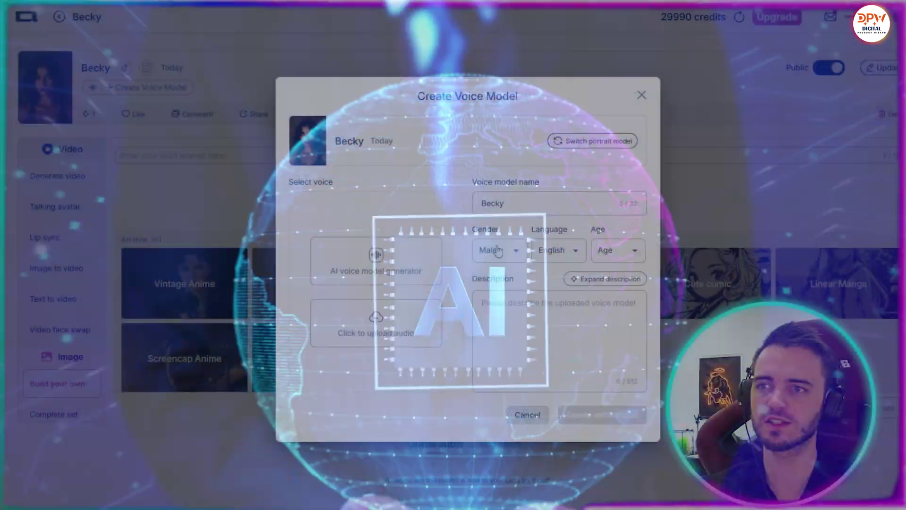
pyautogui.click(498, 251)
pyautogui.click(495, 304)
pyautogui.click(622, 253)
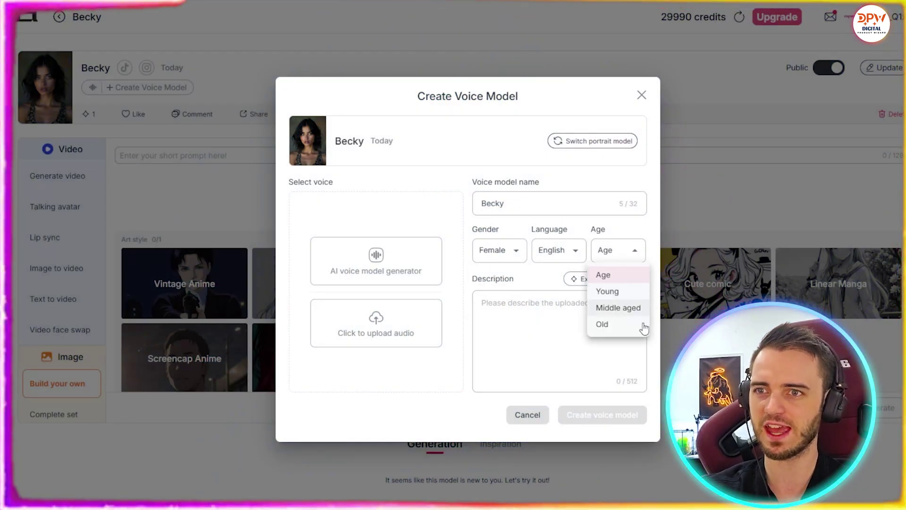
pyautogui.click(627, 309)
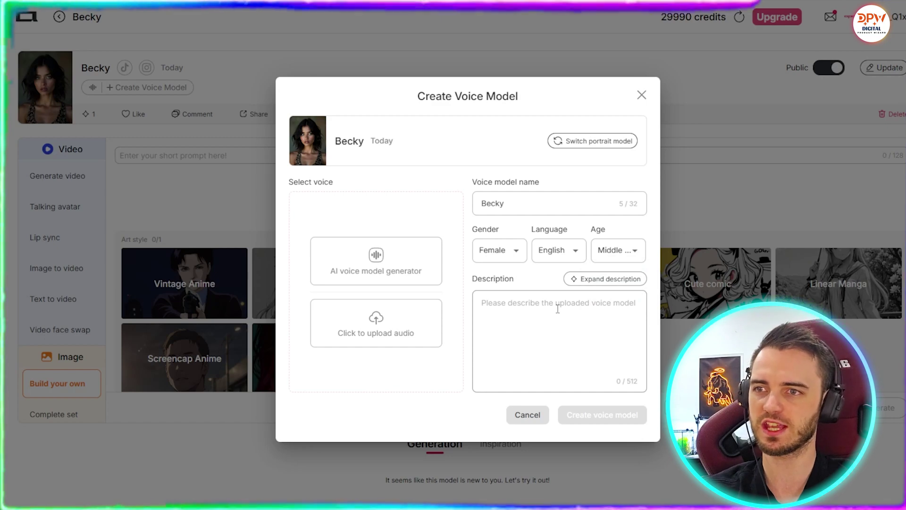
# Use the AI voice generator, auto-describe the voice from the profile, and enter 'Hi my name is becky i like golf'
pyautogui.click(374, 273)
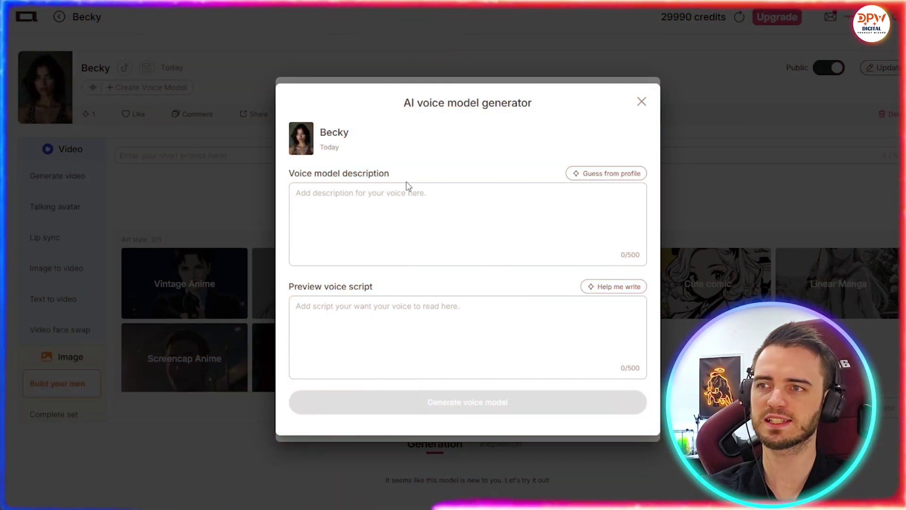
pyautogui.click(596, 178)
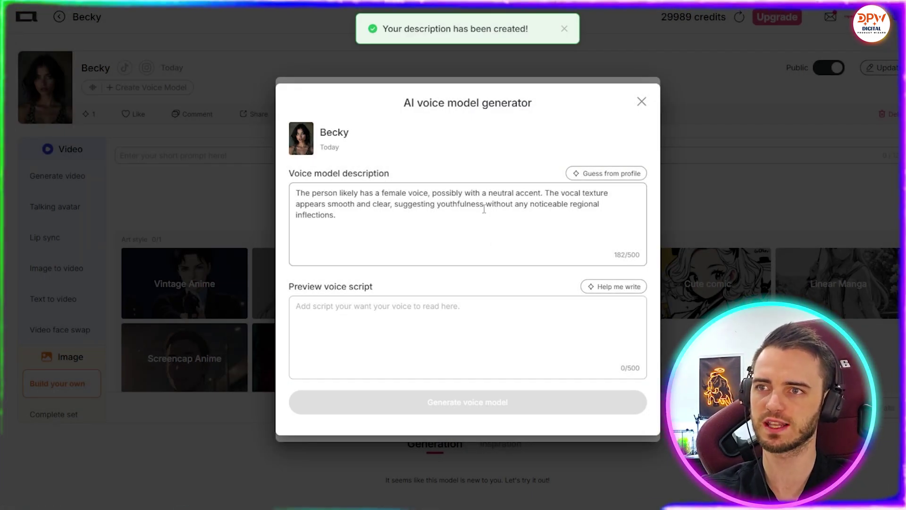
pyautogui.click(393, 307)
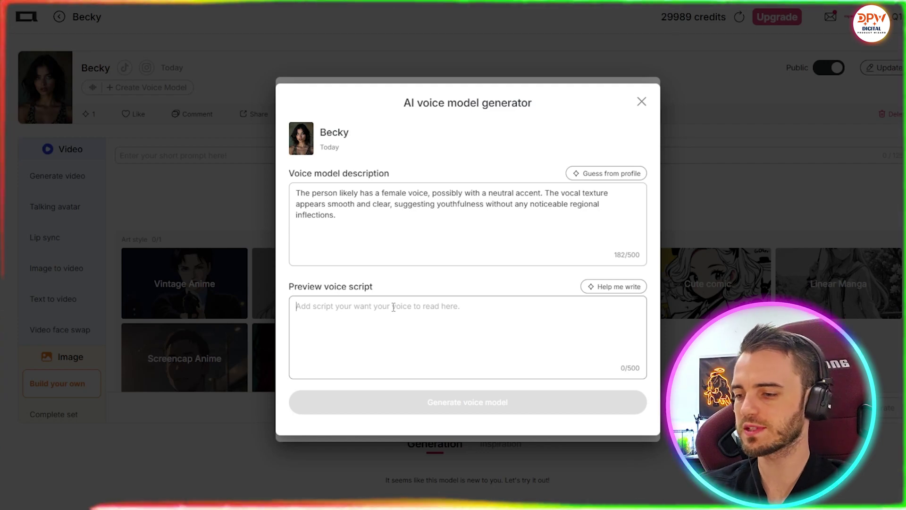
pyautogui.write('Hi my name is ')
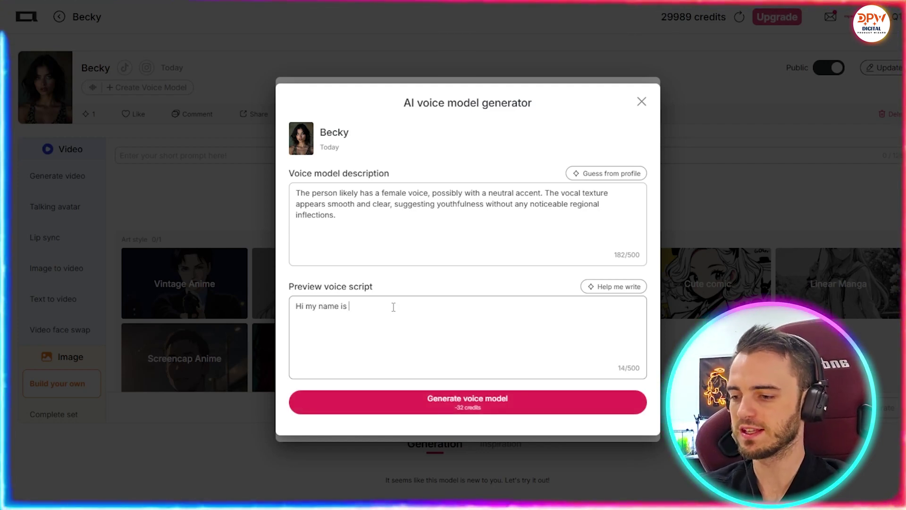
pyautogui.write('becky i like go')
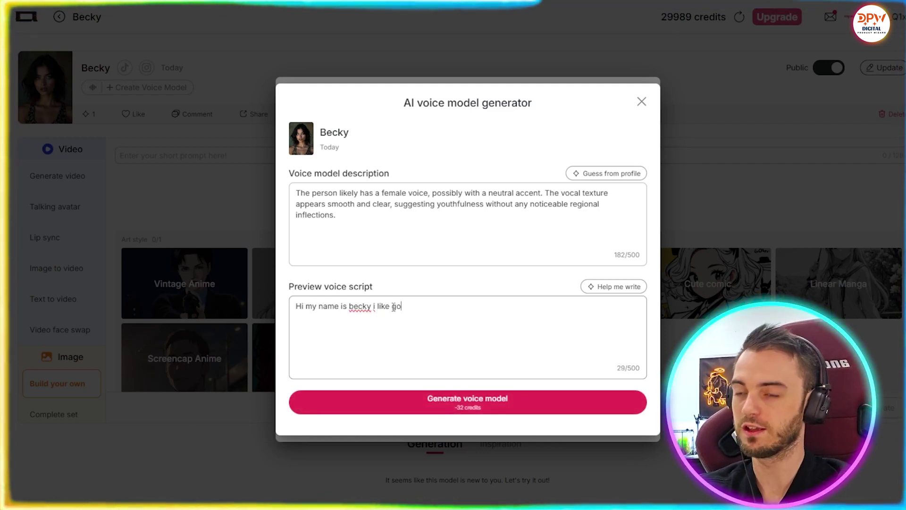
pyautogui.write('lf')
# Have AI expand the script into a polished 263-character golf-themed introduction and review it
pyautogui.click(613, 288)
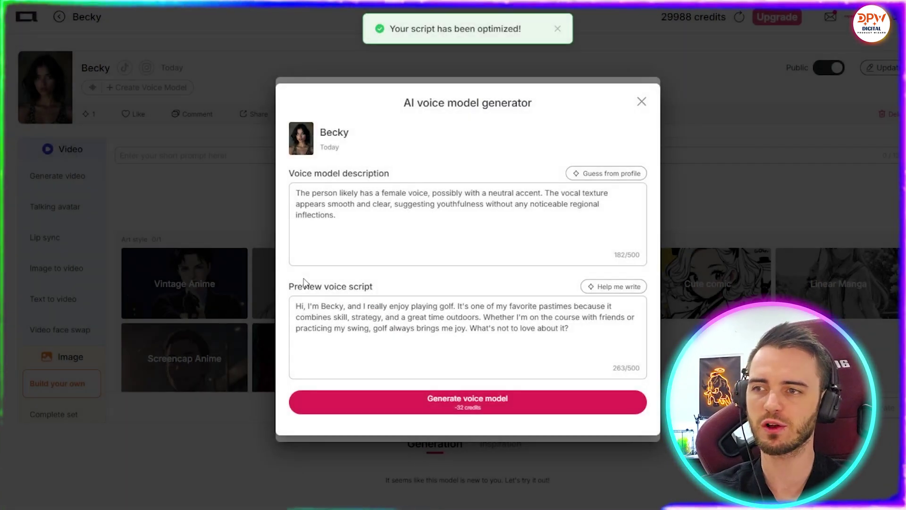
pyautogui.moveTo(345, 310); pyautogui.dragTo(568, 306)
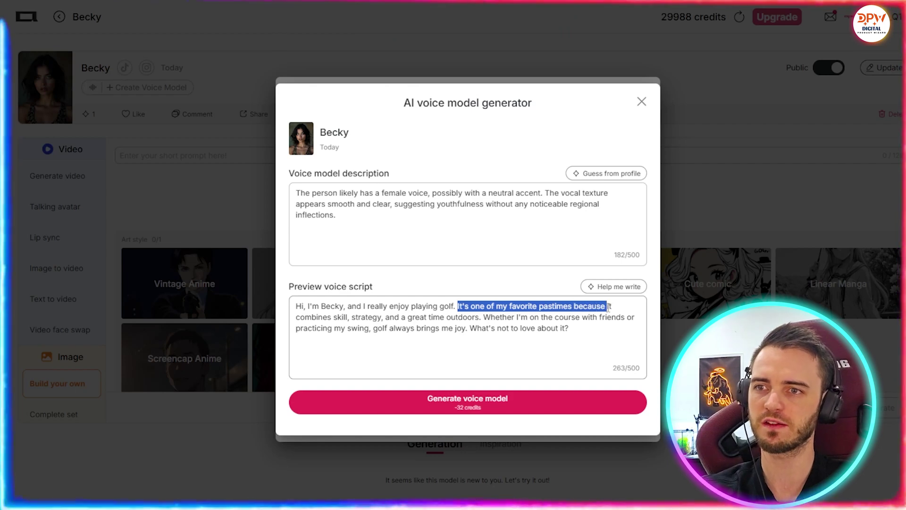
pyautogui.moveTo(625, 307); pyautogui.dragTo(480, 317)
pyautogui.click(416, 222)
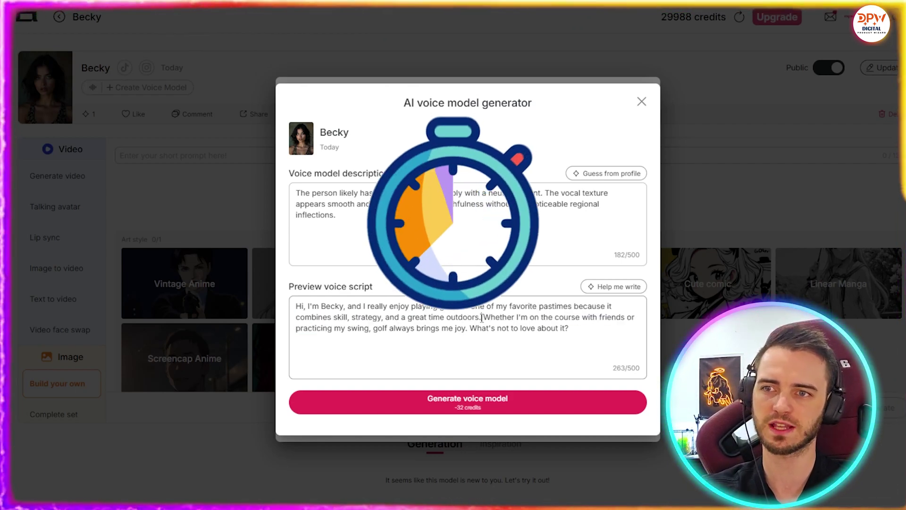
# Generate three voice samples, compare Voice 1 and Voice 3, and set Voice 1 as the reference voice
pyautogui.click(455, 409)
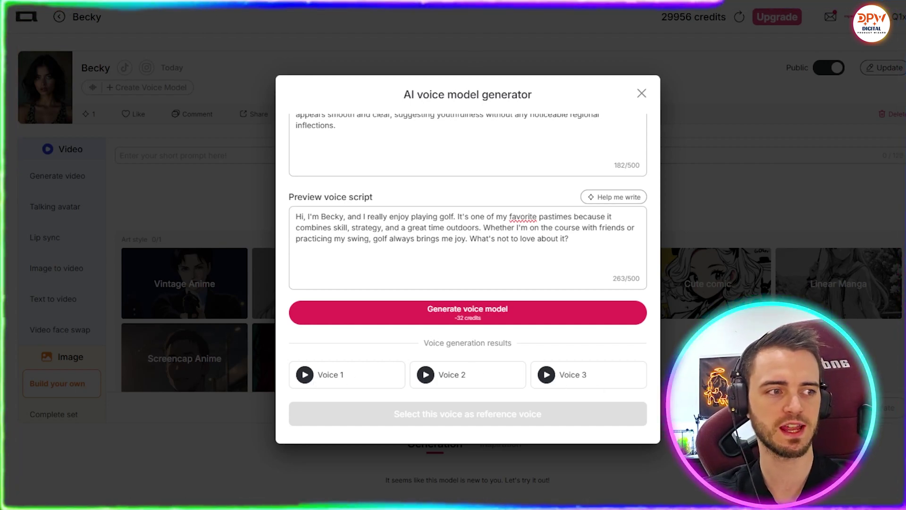
pyautogui.click(305, 374)
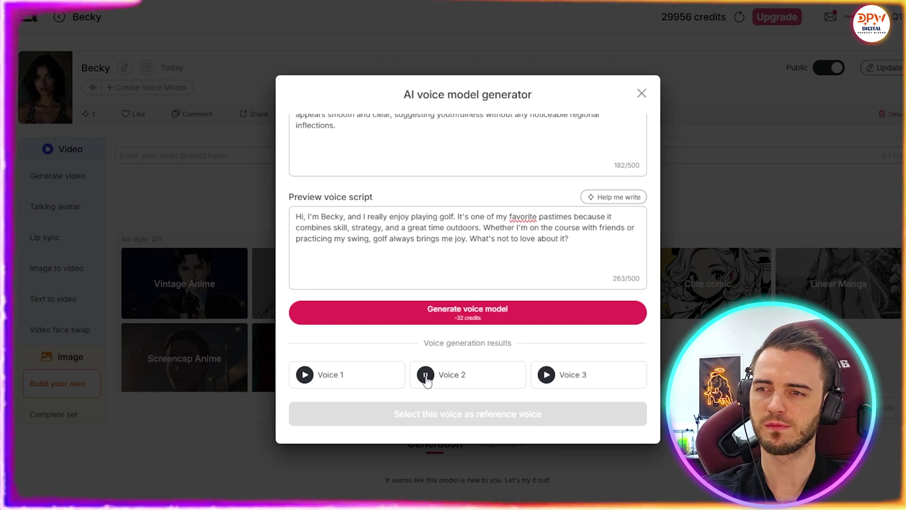
pyautogui.click(546, 374)
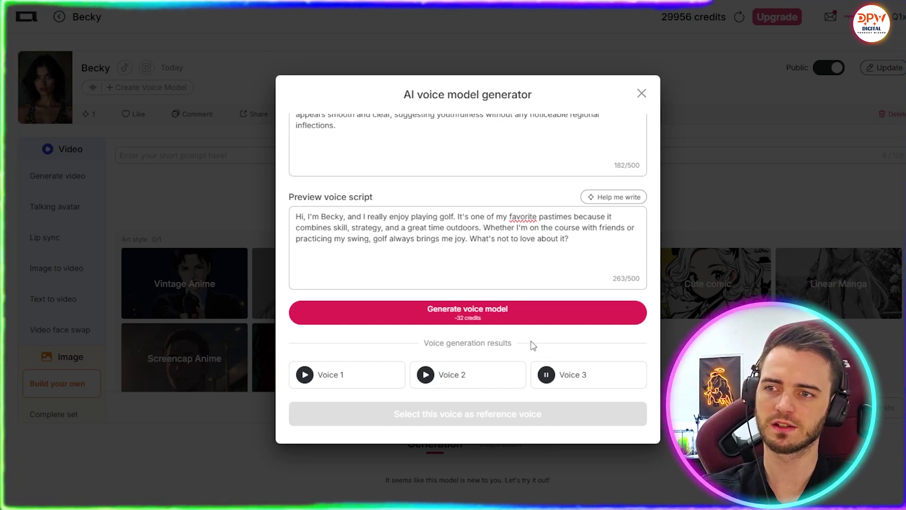
pyautogui.click(546, 377)
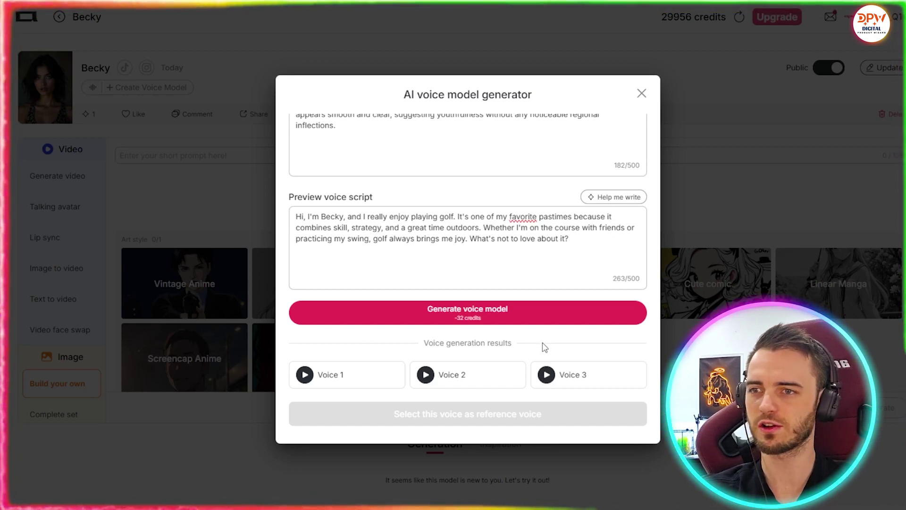
pyautogui.click(375, 378)
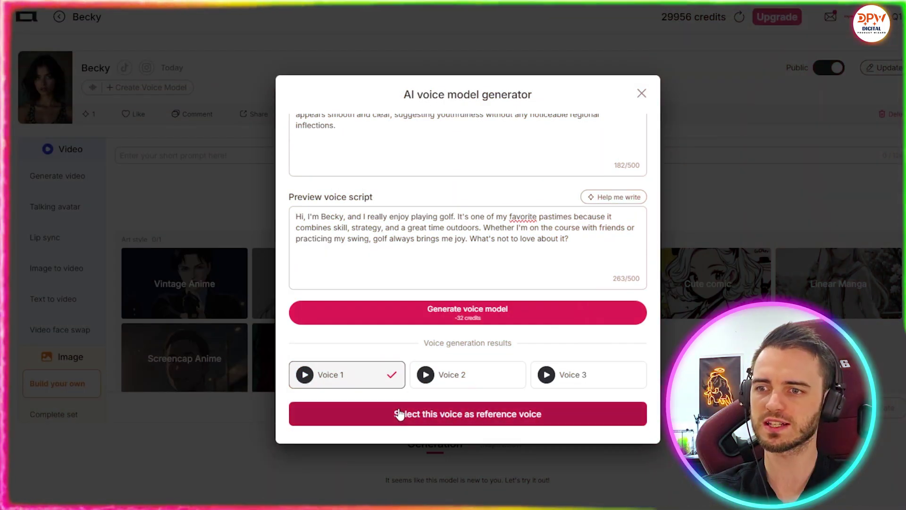
pyautogui.click(399, 413)
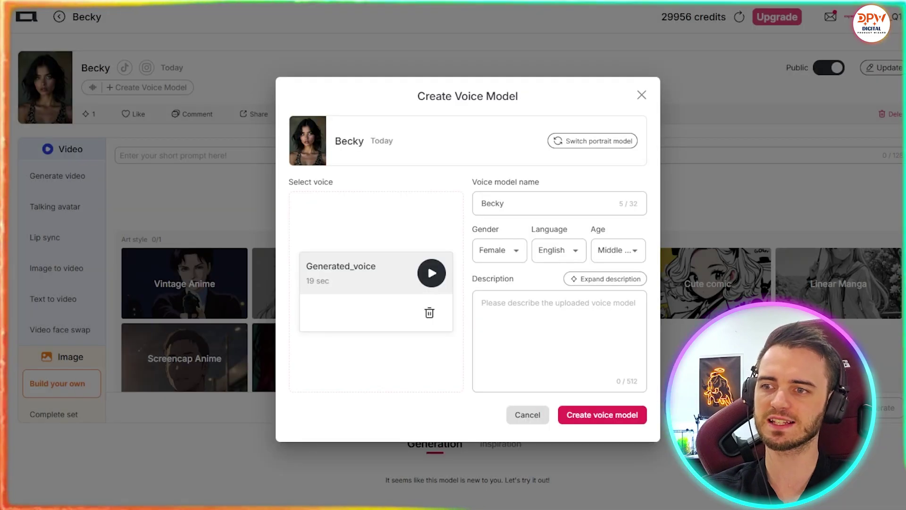
# Create Becky's voice model and scroll her model page to see the new English voice
pyautogui.click(621, 421)
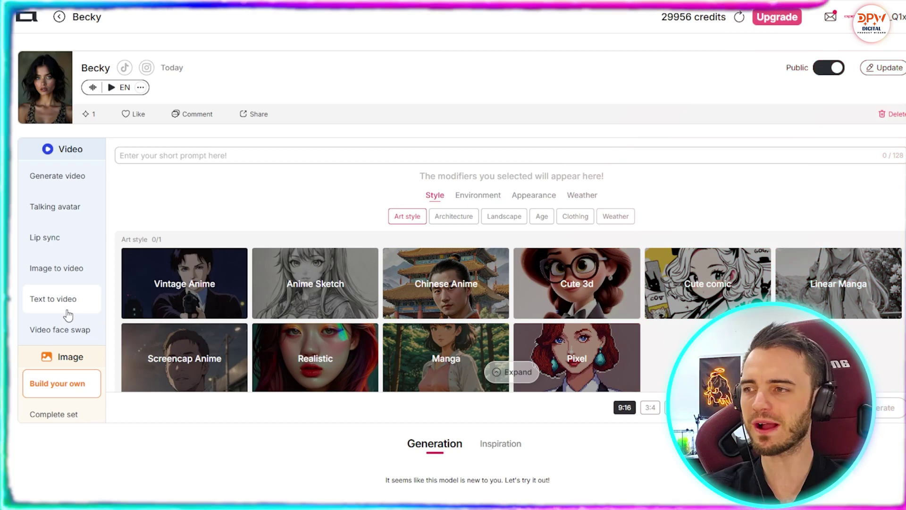
pyautogui.scroll(-2, 63, 315)
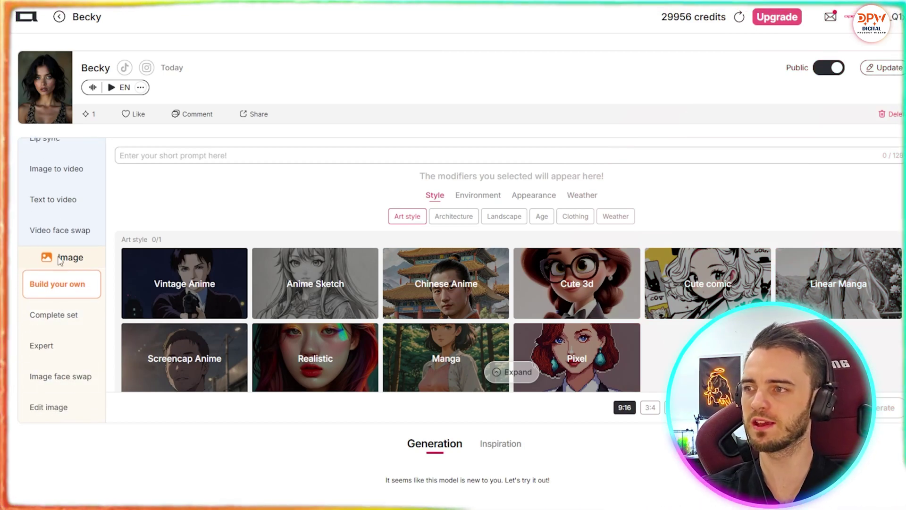
# Generate four 9:16 images of Becky from 'sunbathing on the beach' with the Beach landscape modifier
pyautogui.click(53, 409)
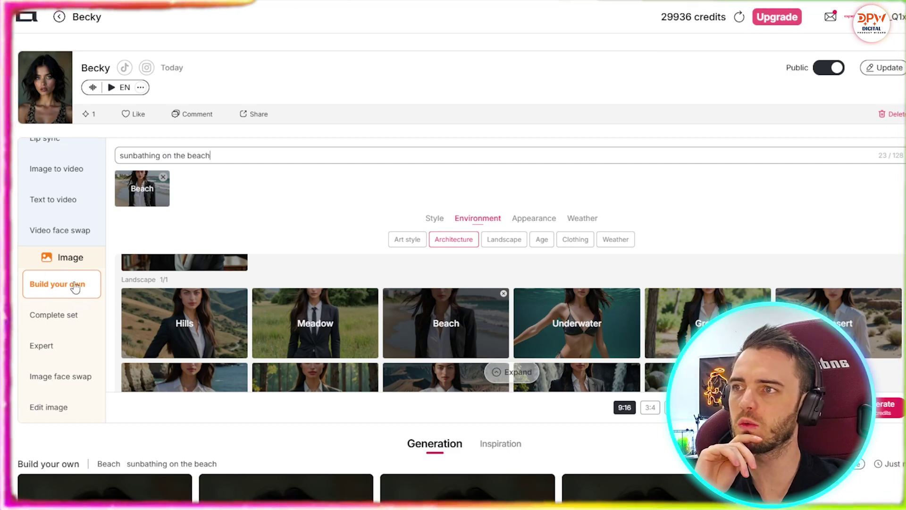
pyautogui.moveTo(232, 154); pyautogui.dragTo(118, 155)
pyautogui.click(277, 151)
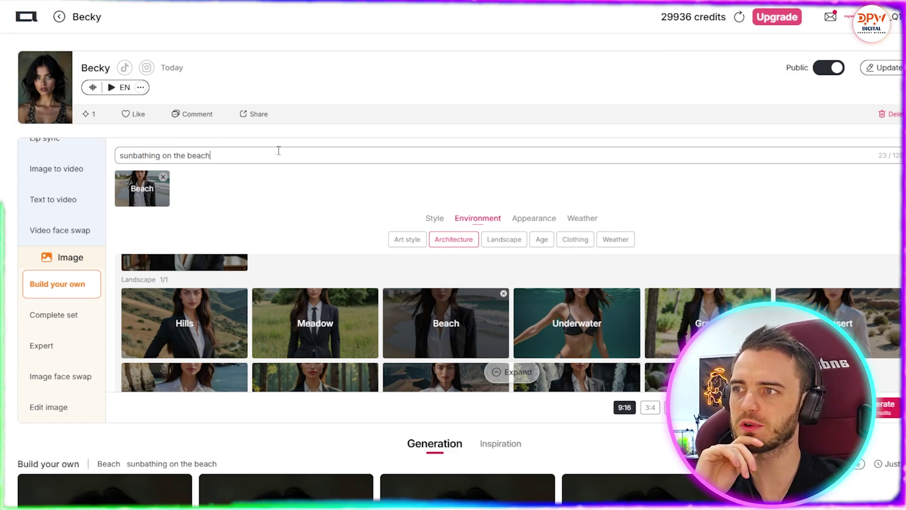
pyautogui.scroll(-5, 328, 309)
pyautogui.scroll(4, 368, 288)
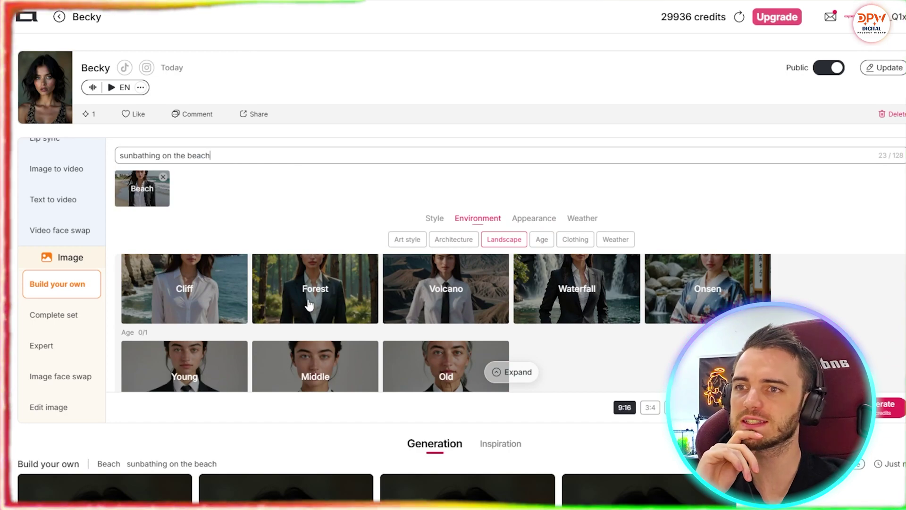
pyautogui.scroll(4, 309, 302)
pyautogui.scroll(-2, 329, 311)
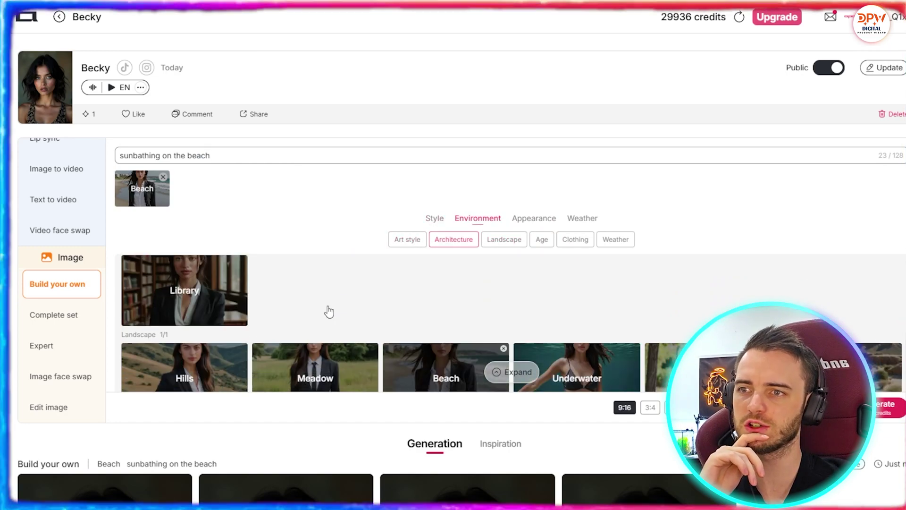
pyautogui.scroll(2, 329, 311)
pyautogui.scroll(-4, 331, 298)
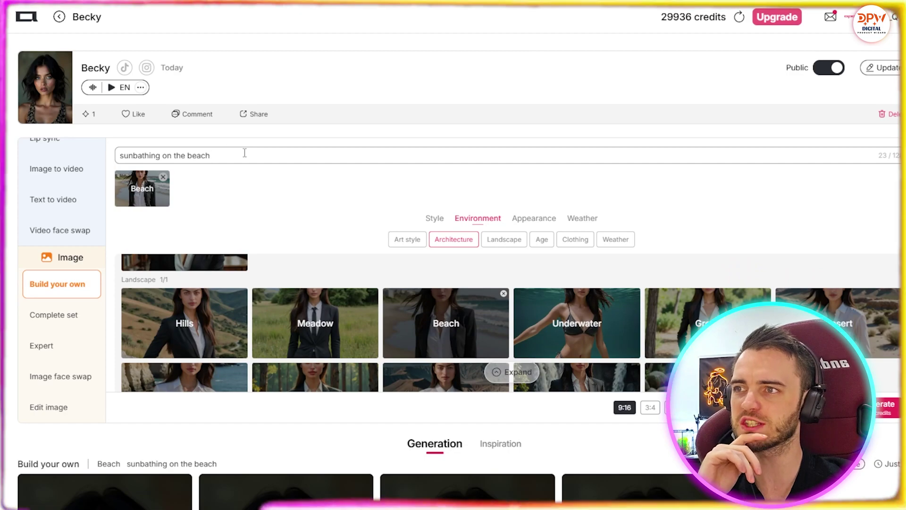
pyautogui.scroll(-7, 347, 215)
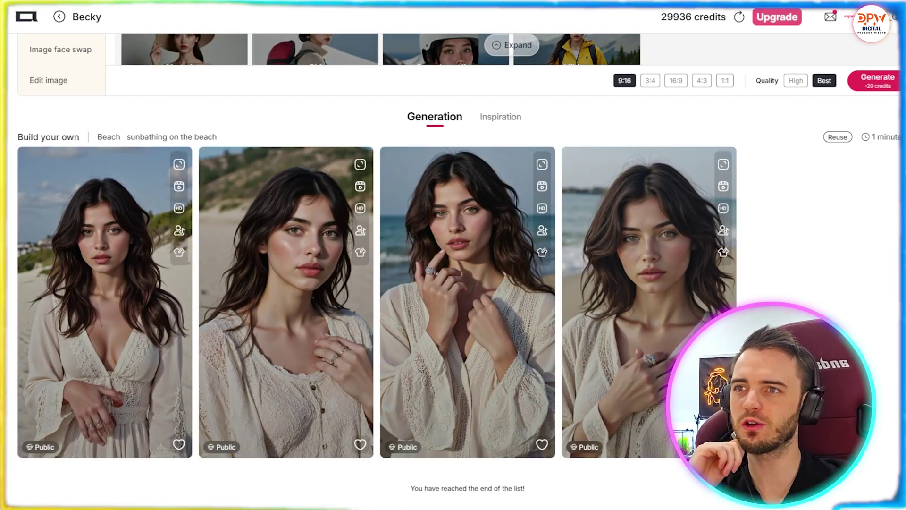
# Enlarge the fourth beach portrait, with Becky's ringed hand on her chest
pyautogui.scroll(7, 453, 255)
pyautogui.scroll(-1, 453, 254)
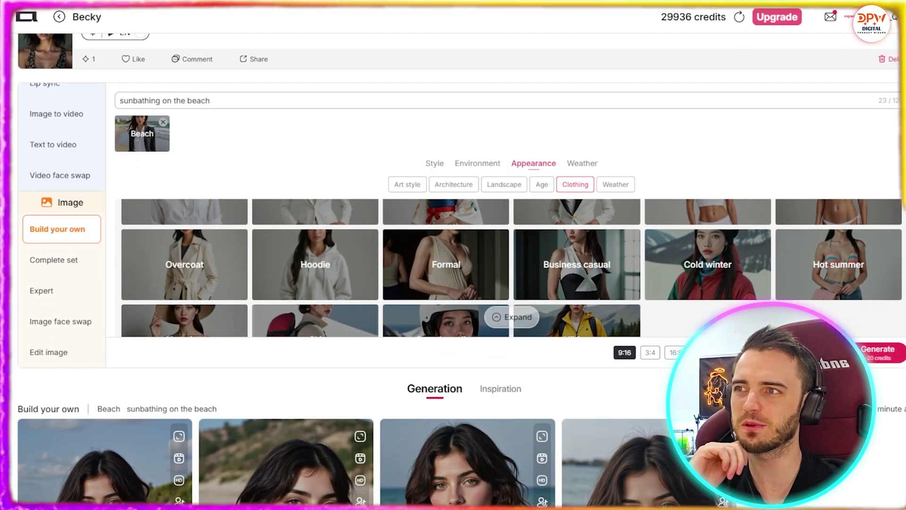
pyautogui.click(616, 184)
pyautogui.scroll(-6, 453, 255)
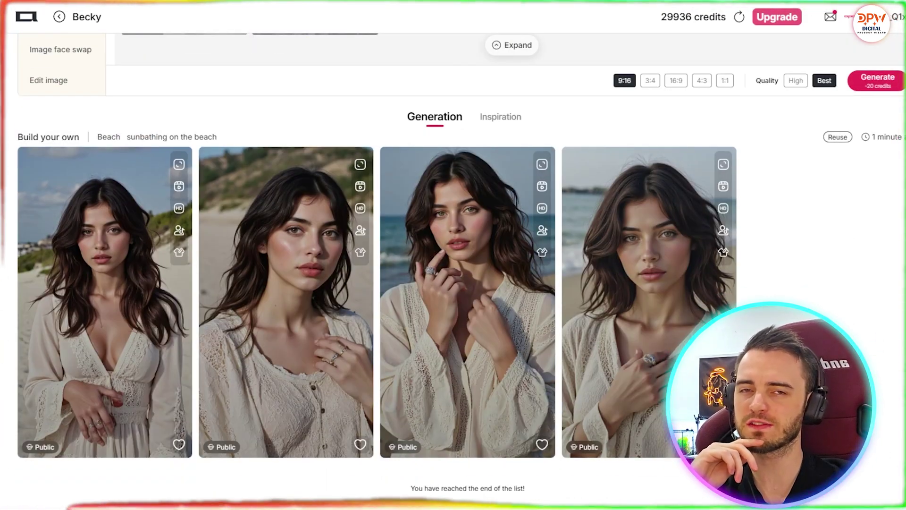
pyautogui.click(662, 251)
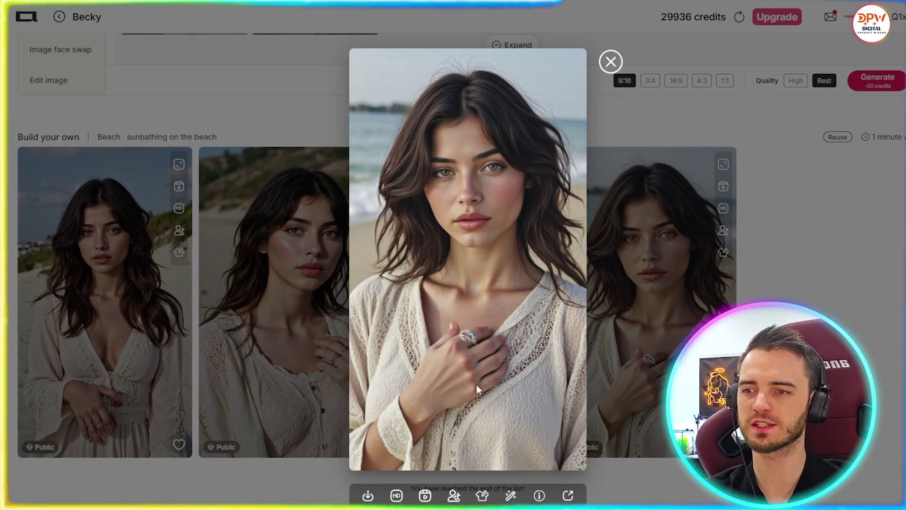
pyautogui.click(610, 62)
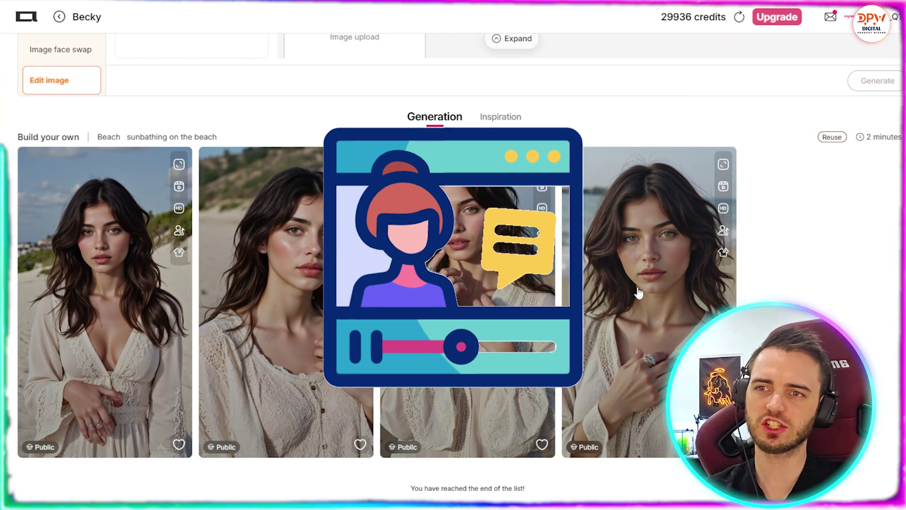
pyautogui.click(639, 291)
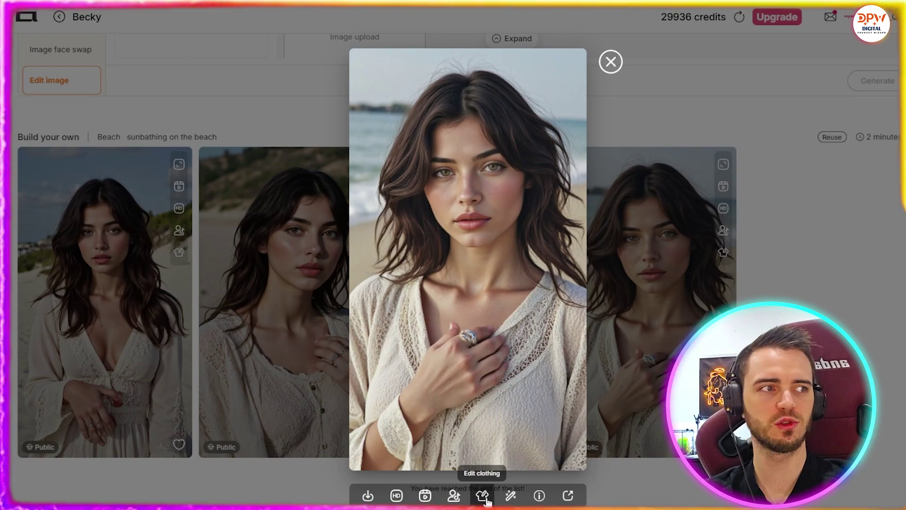
# Edit the ring portrait's clothing to top 6 and generate the new image
pyautogui.click(487, 499)
pyautogui.scroll(-3, 355, 276)
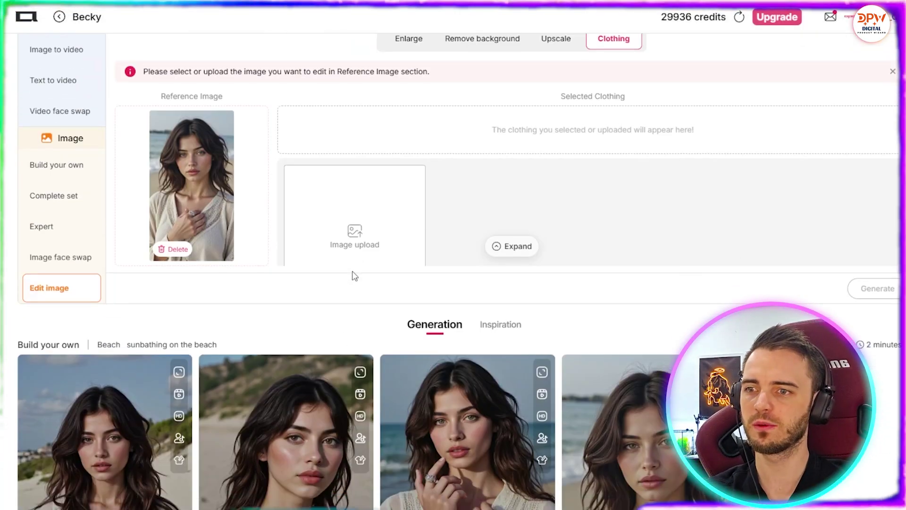
pyautogui.scroll(-3, 355, 276)
pyautogui.scroll(5, 340, 189)
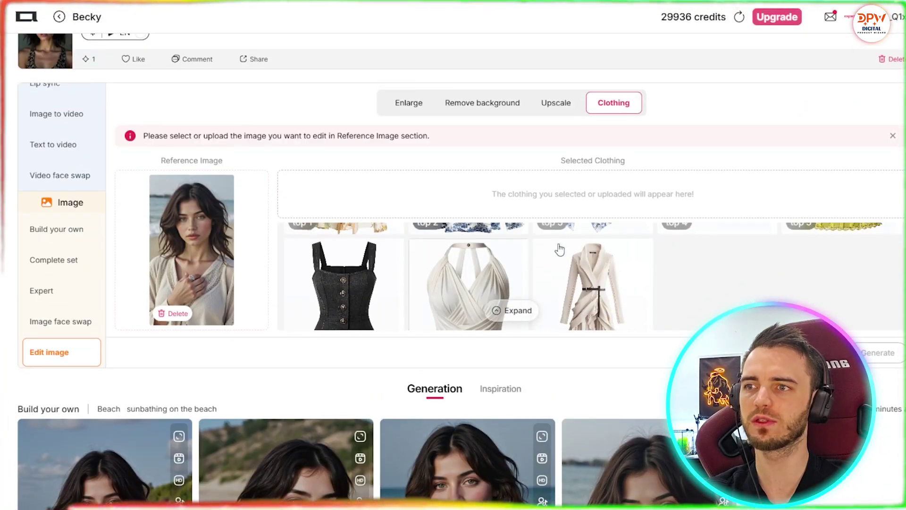
pyautogui.scroll(2, 559, 250)
pyautogui.scroll(-4, 698, 283)
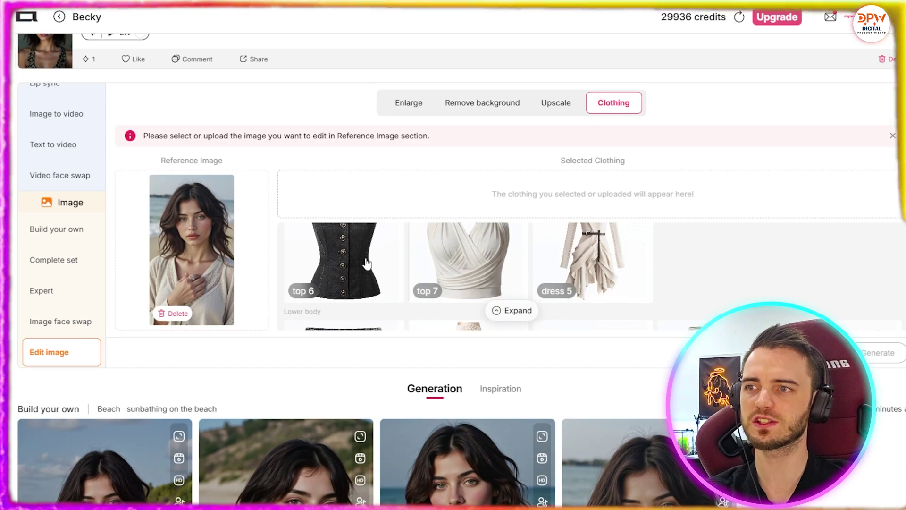
pyautogui.click(367, 263)
pyautogui.click(874, 350)
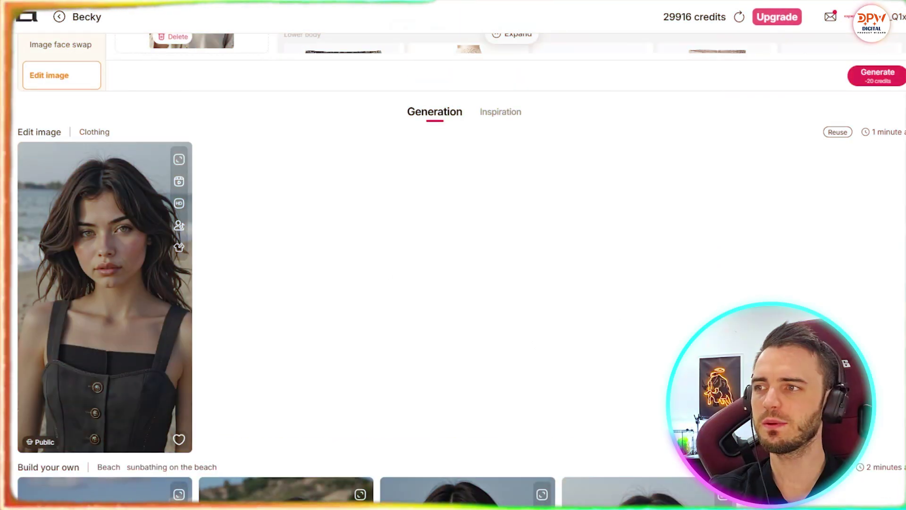
# Compare the new dark buttoned-top portrait with the original fourth portrait in preview
pyautogui.scroll(-1, 453, 255)
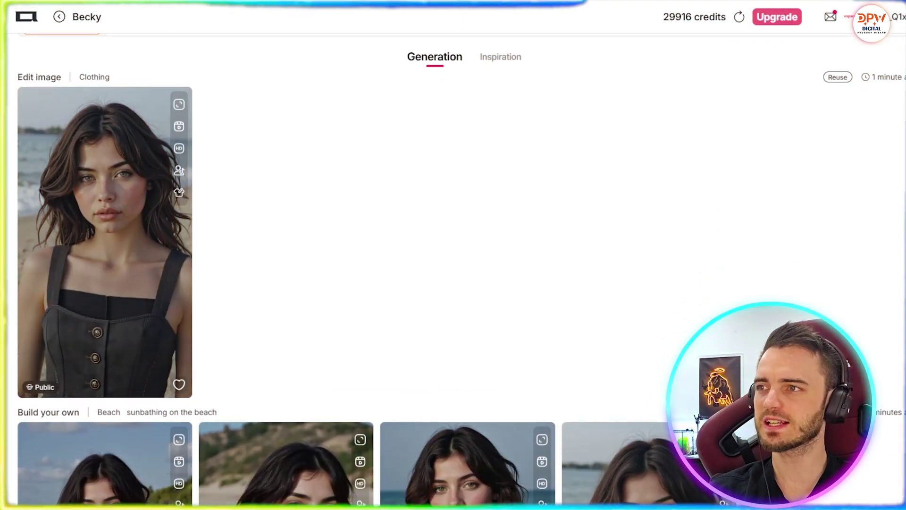
pyautogui.click(122, 208)
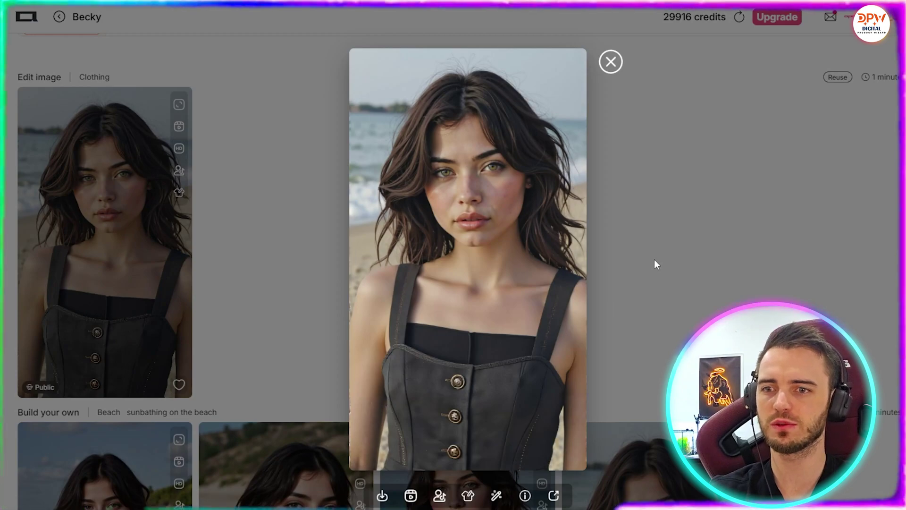
pyautogui.click(655, 259)
pyautogui.scroll(-3, 633, 253)
pyautogui.click(631, 358)
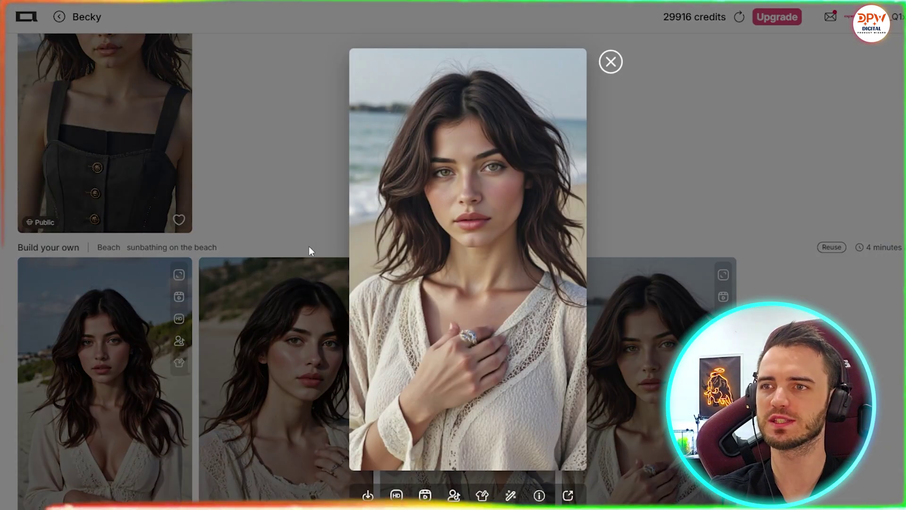
pyautogui.click(111, 126)
pyautogui.click(137, 151)
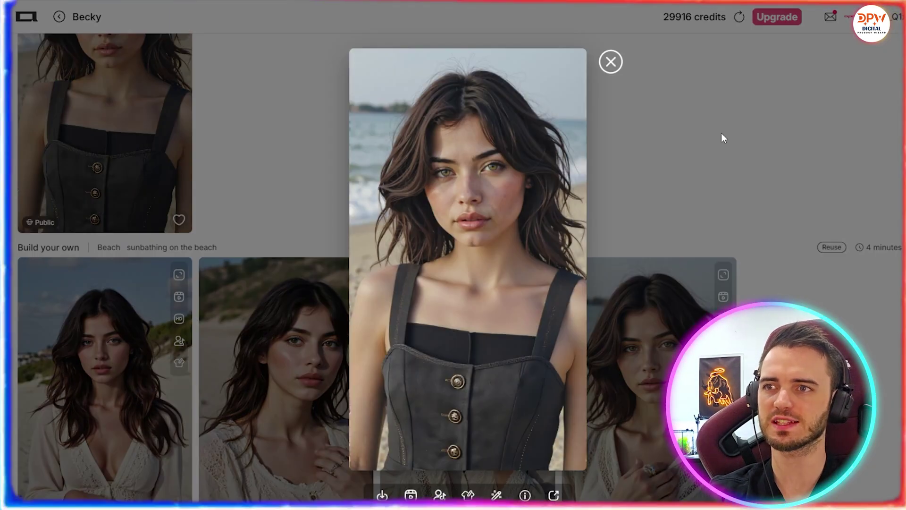
pyautogui.click(611, 62)
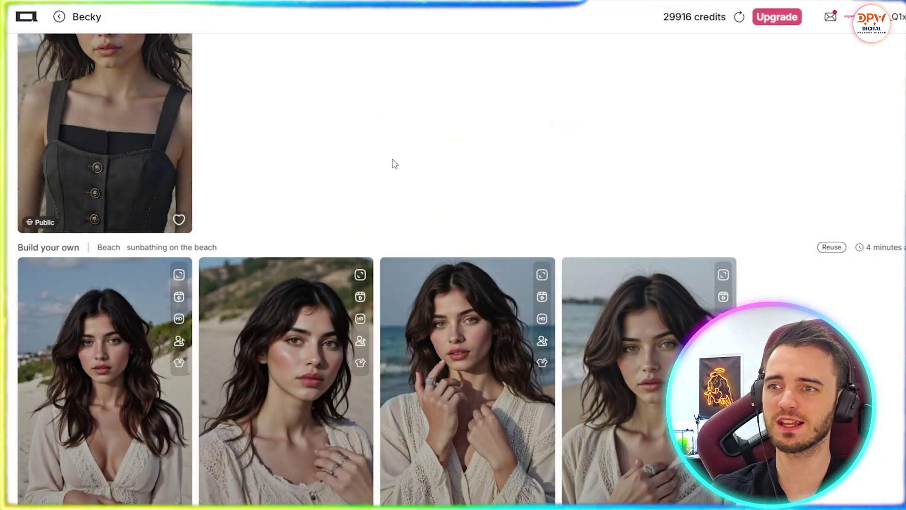
# Return to the Clothing panel with top 6 selected and expand the catalogue to browse dresses
pyautogui.scroll(10, 480, 318)
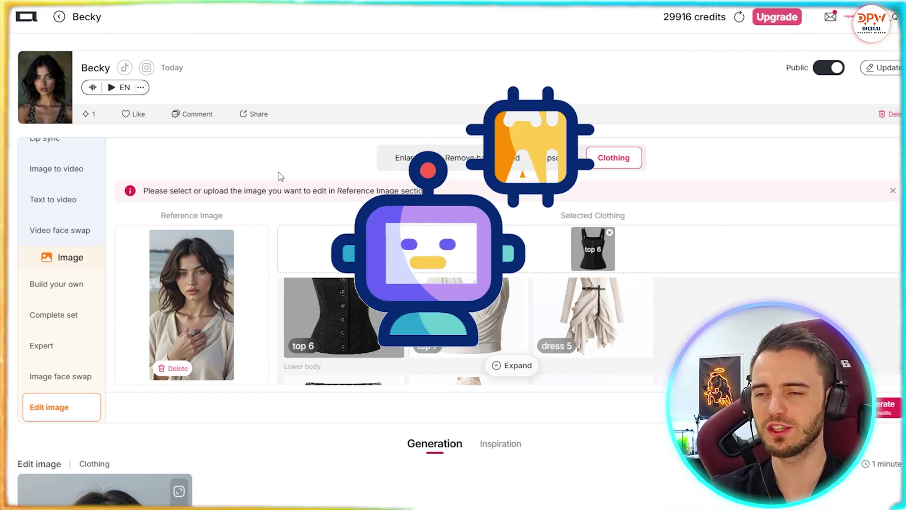
pyautogui.scroll(-1, 450, 300)
pyautogui.scroll(-5, 449, 300)
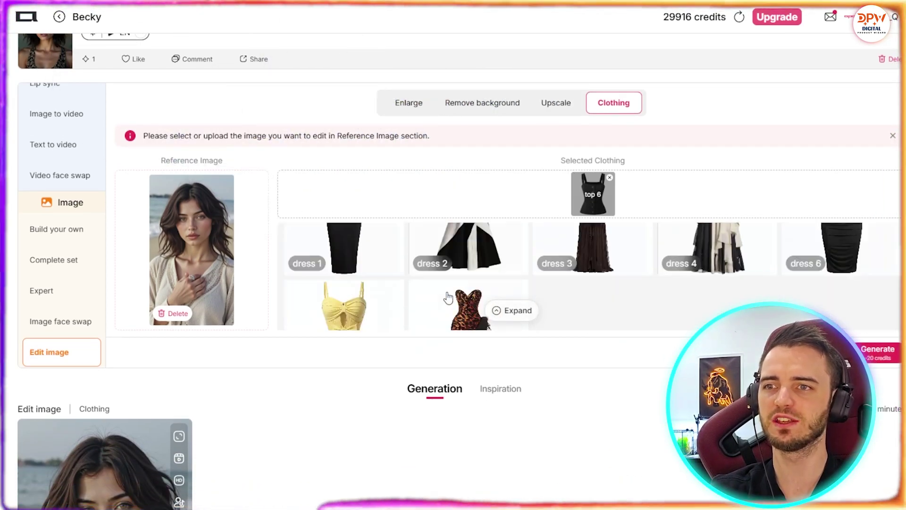
pyautogui.scroll(8, 448, 297)
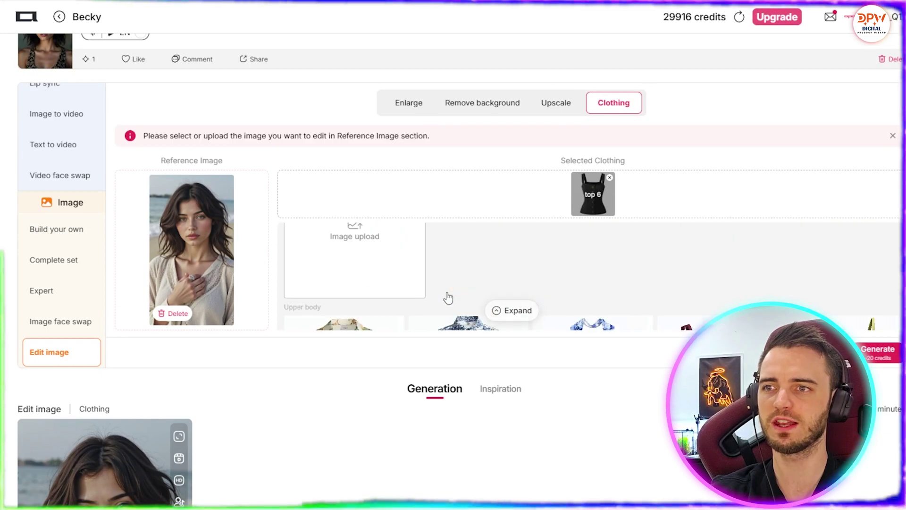
pyautogui.scroll(-5, 446, 300)
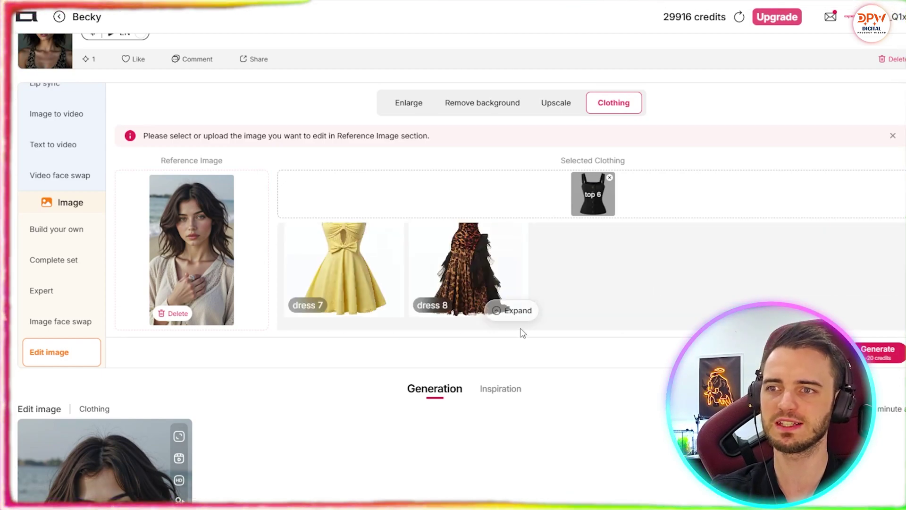
pyautogui.click(500, 310)
pyautogui.scroll(-6, 497, 275)
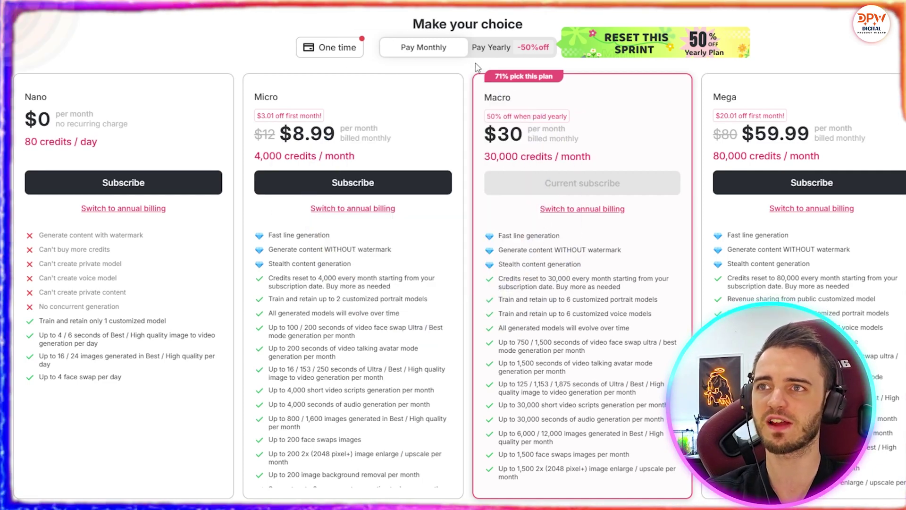
# Switch the plans to yearly billing: Micro $6, Macro $15, Mega $40 per month
pyautogui.click(487, 52)
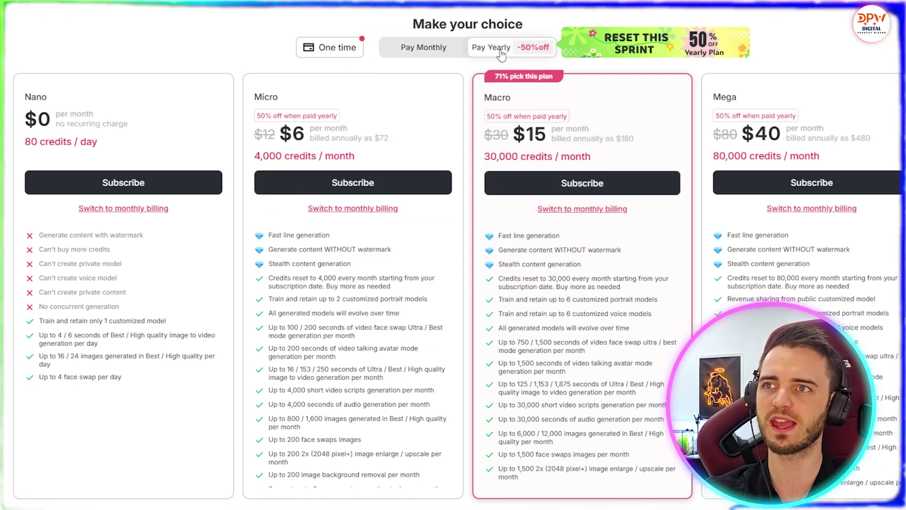